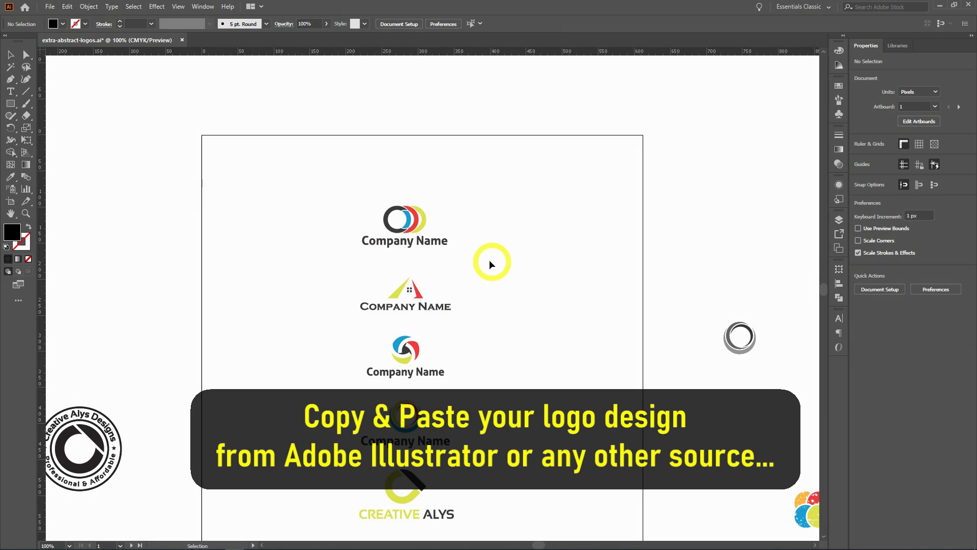
# - Select the three-ring Company Name logo near the artboard's upper edge and copy it
pyautogui.moveTo(480, 265); pyautogui.dragTo(336, 194)
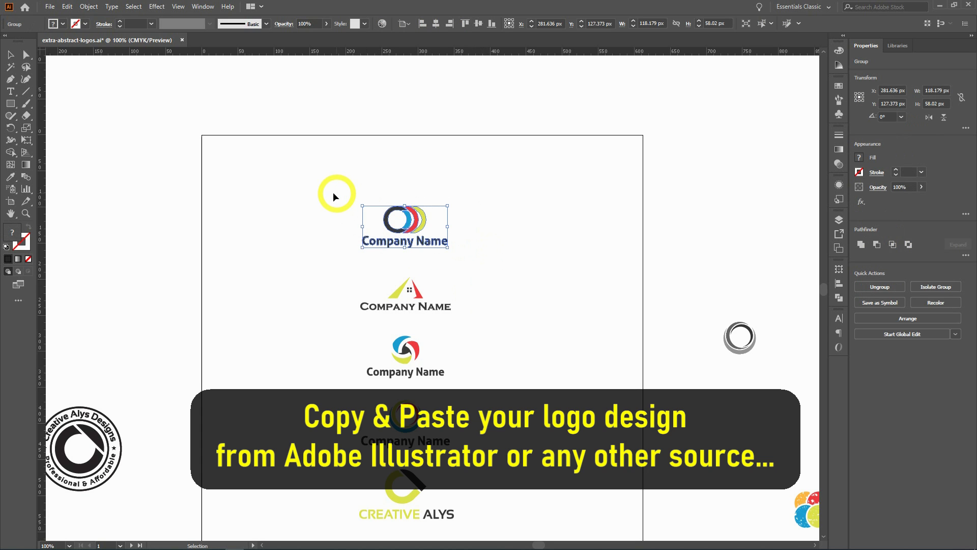
pyautogui.click(67, 7)
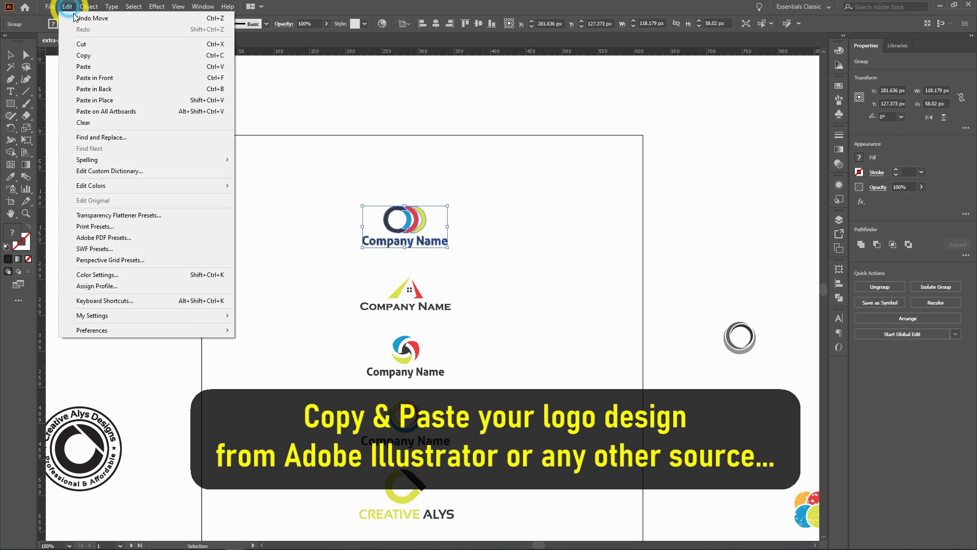
pyautogui.click(96, 59)
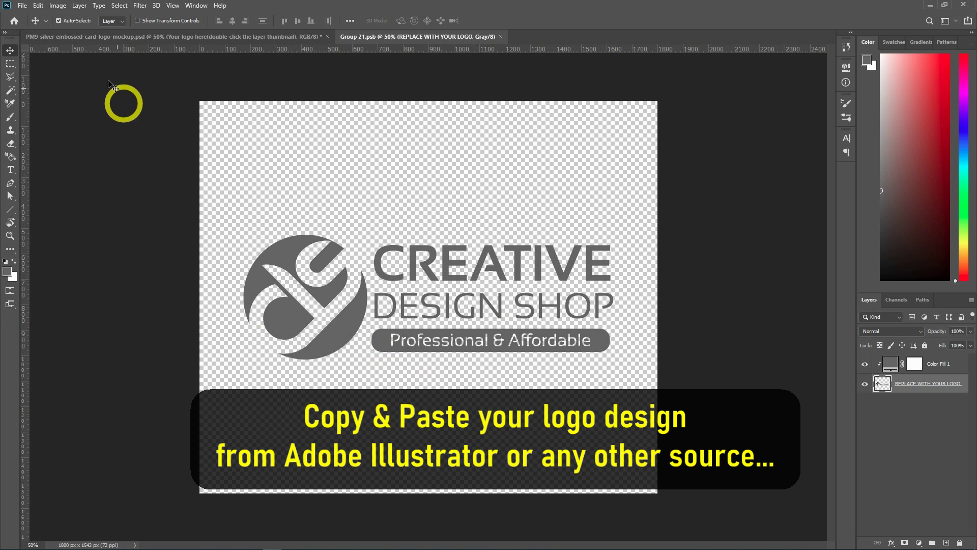
# - Switch to Photoshop, paste the logo into Group 21.psb as a Smart Object and enlarge it to about 1149 by 570 px
pyautogui.click(38, 6)
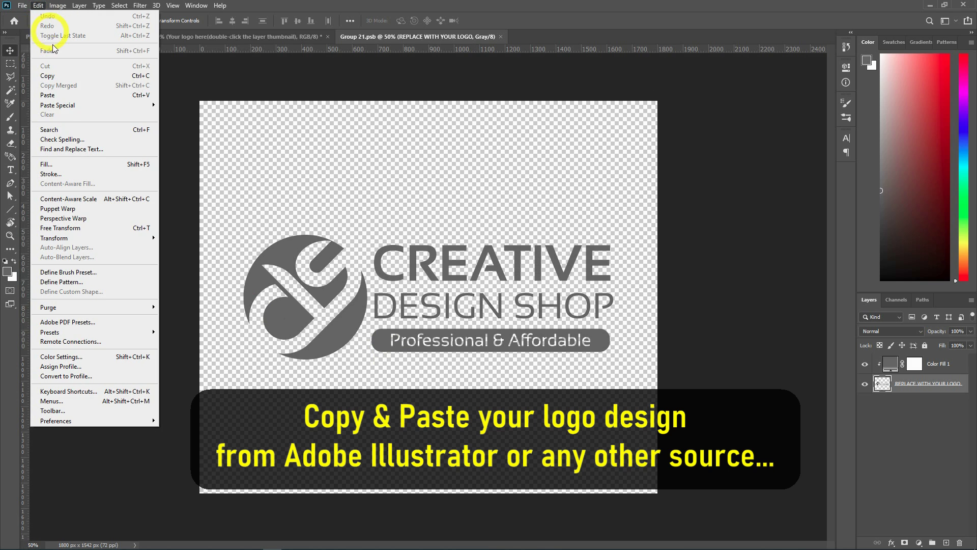
pyautogui.click(60, 96)
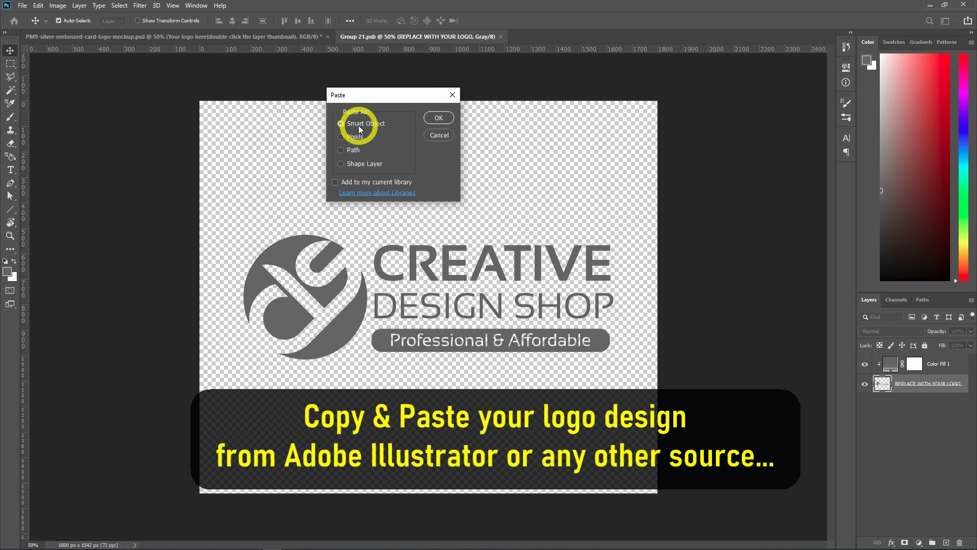
pyautogui.click(443, 120)
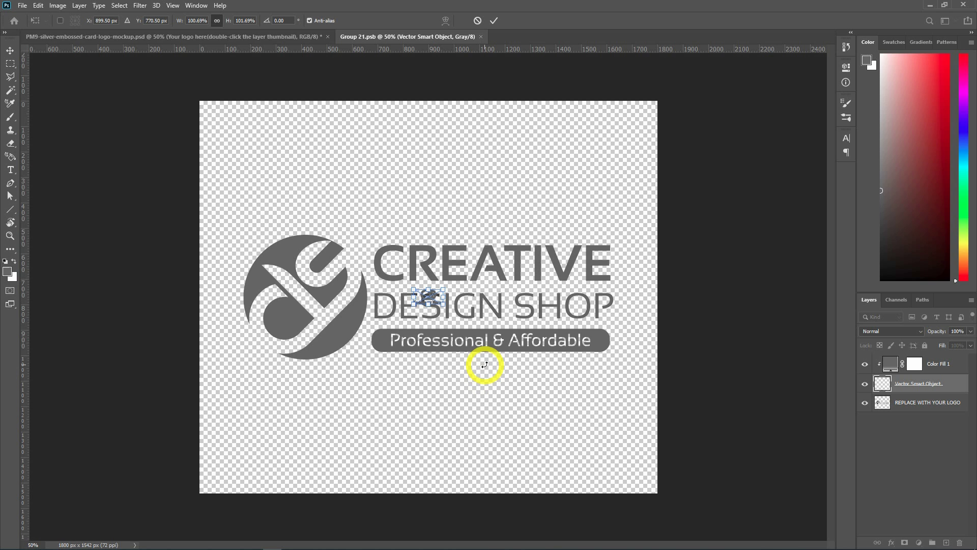
pyautogui.moveTo(444, 304); pyautogui.dragTo(568, 386)
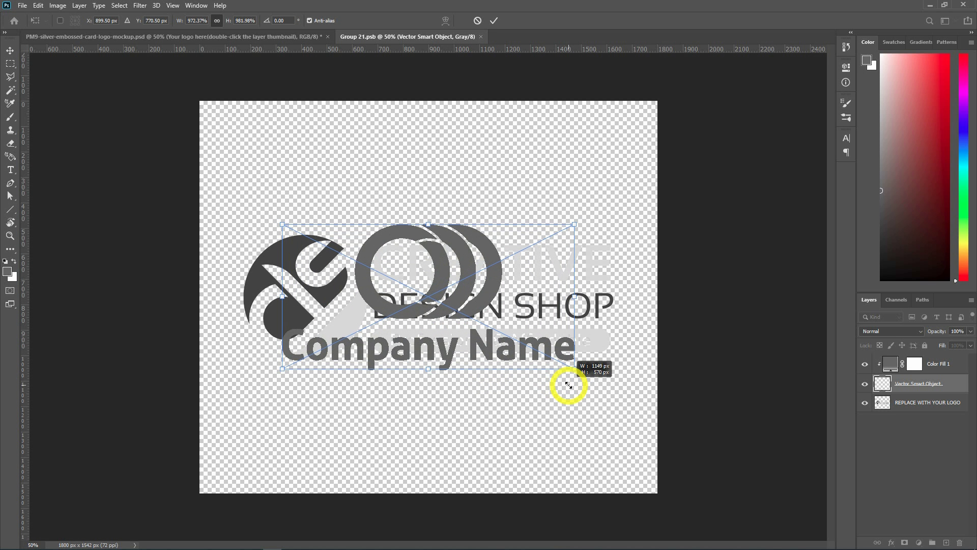
pyautogui.press('Return')
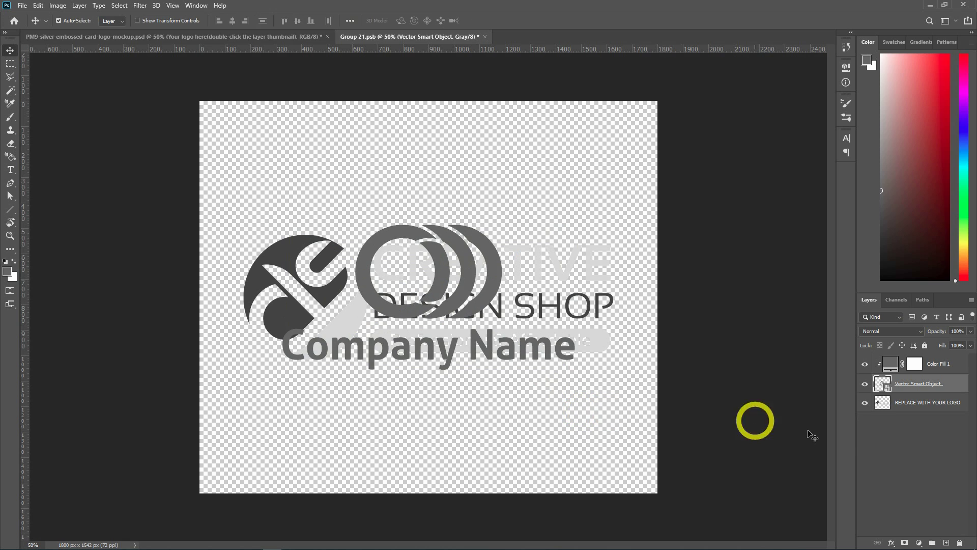
# - Hide the REPLACE WITH YOUR LOGO layer and scale the pasted three-ring logo up slightly
pyautogui.click(865, 404)
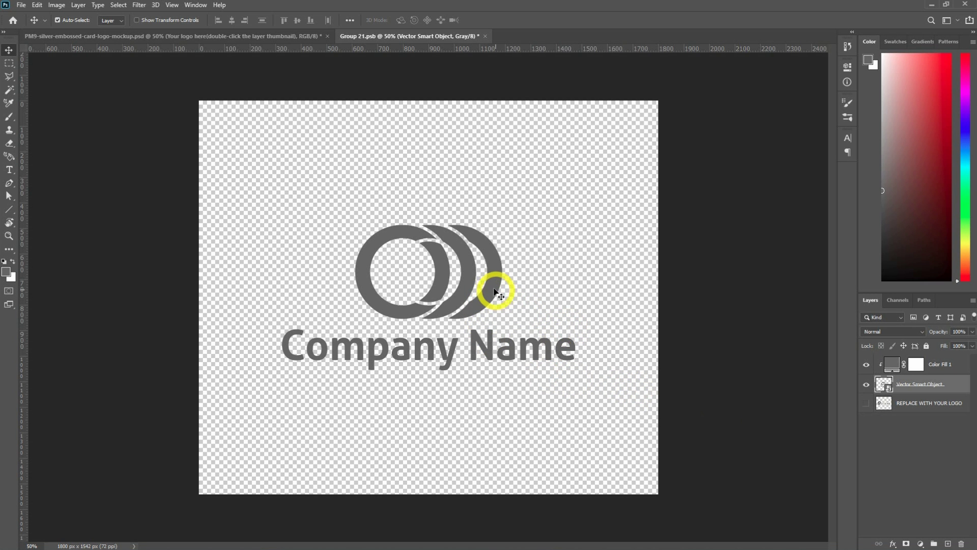
pyautogui.hotkey('ctrl', 't')
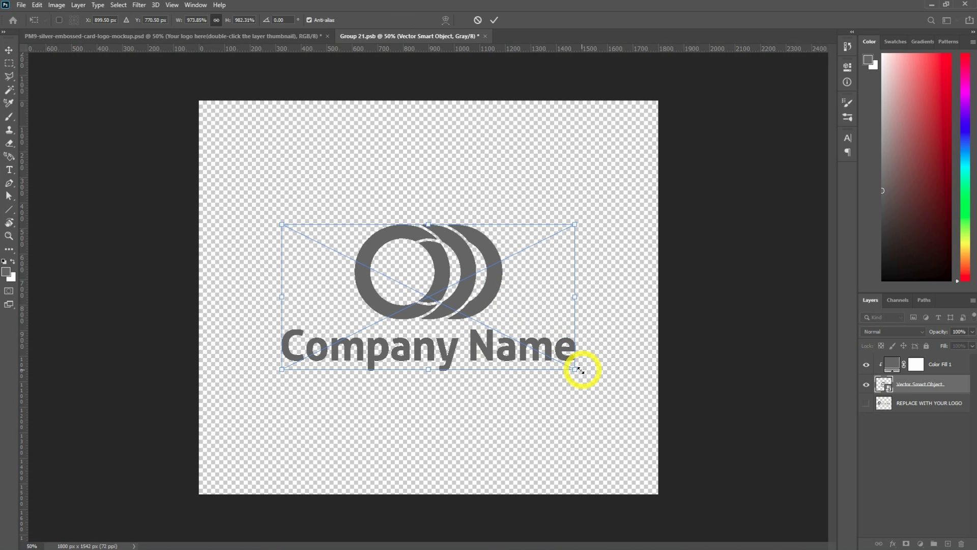
pyautogui.moveTo(578, 368); pyautogui.dragTo(589, 378)
pyautogui.press('Return')
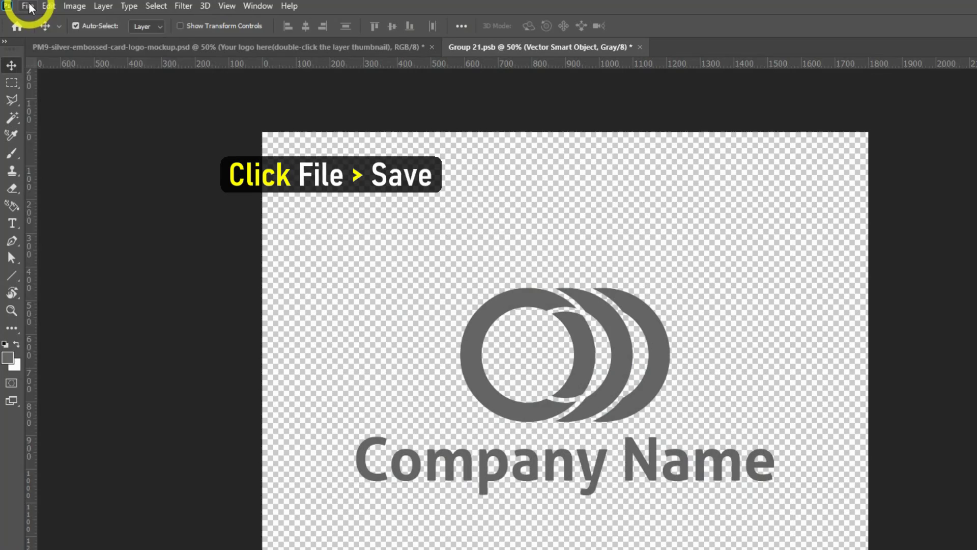
# - Save Group 21.psb and close it to return to the card mockup
pyautogui.click(24, 5)
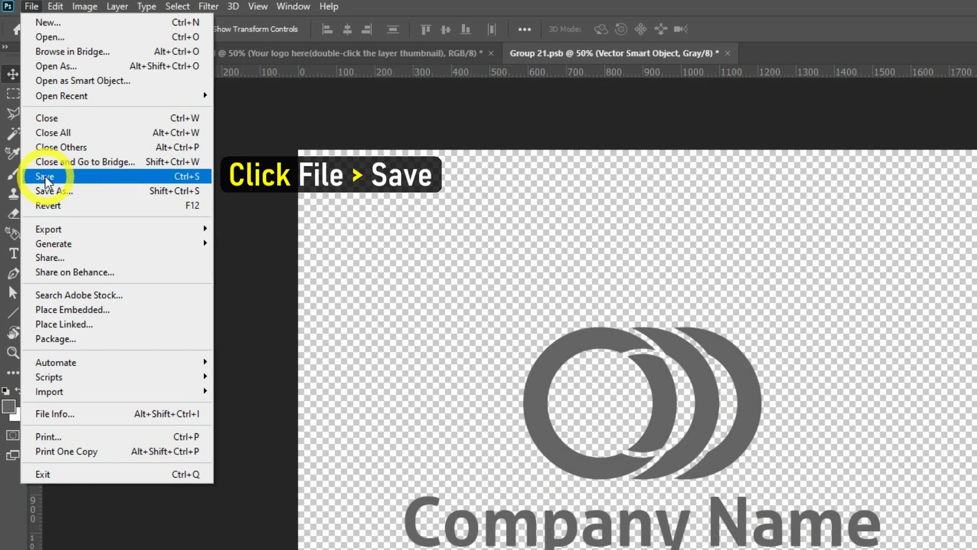
pyautogui.click(45, 177)
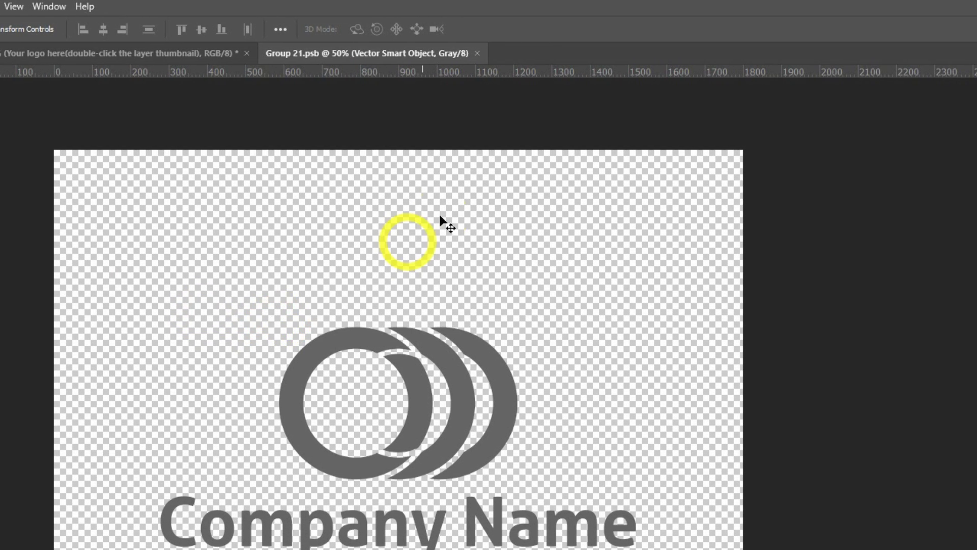
pyautogui.click(478, 54)
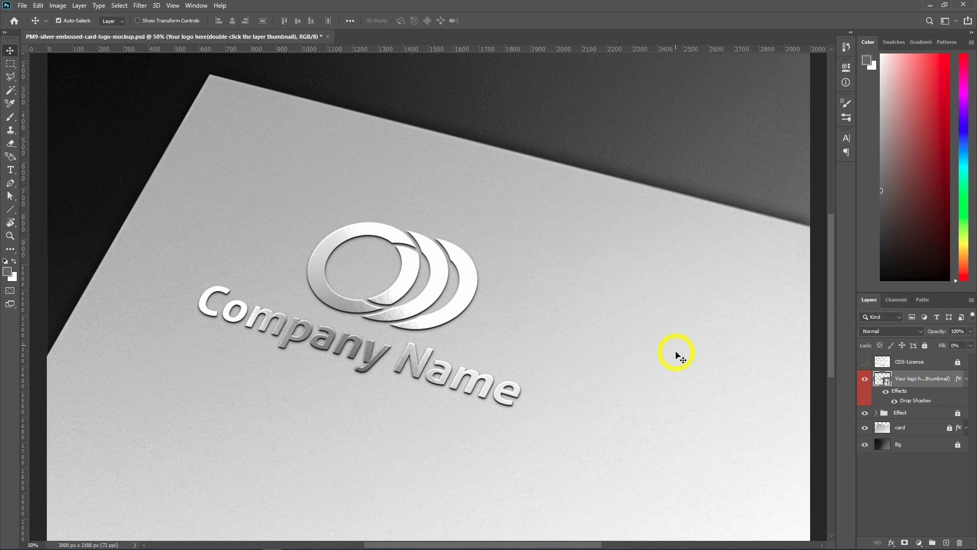
# - Examine the embossed three-ring logo on the card mockup, both close up and as a whole image
pyautogui.hotkey('ctrl', '-')
pyautogui.hotkey('ctrl', '-')
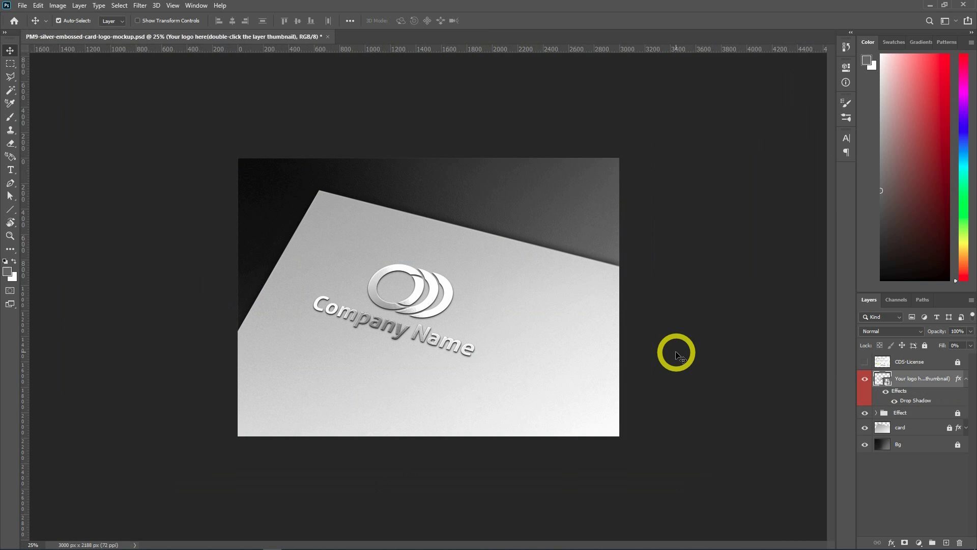
pyautogui.hotkey('ctrl', '+')
pyautogui.hotkey('ctrl', '+')
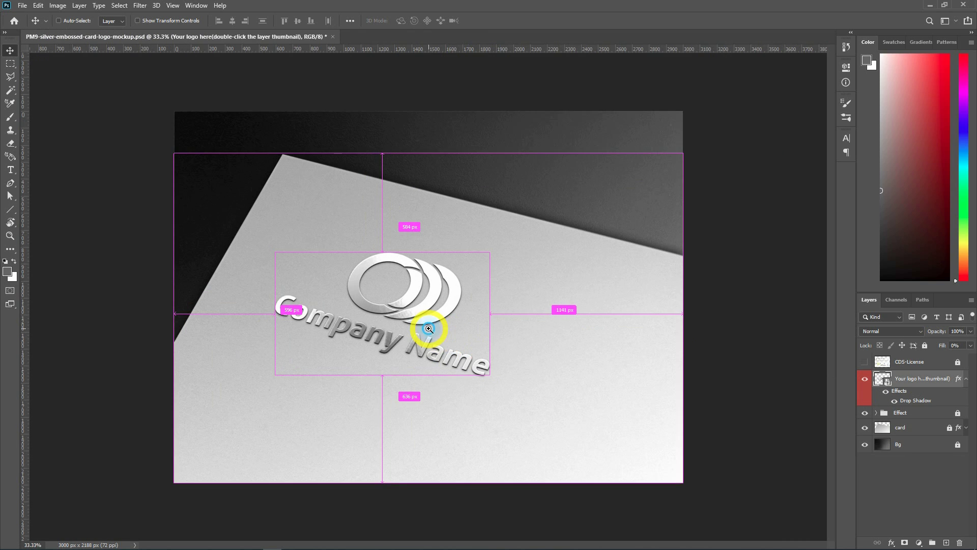
pyautogui.hotkey('ctrl', '+')
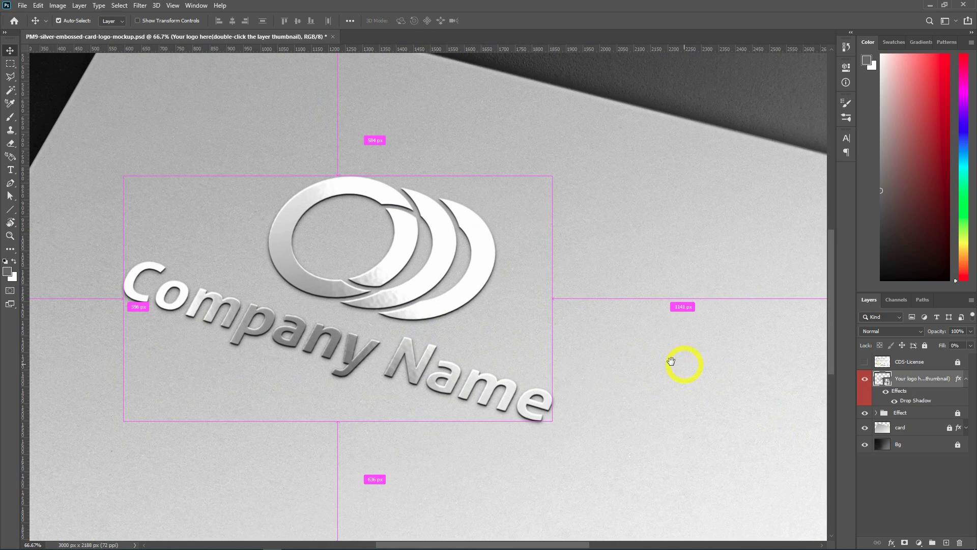
pyautogui.moveTo(697, 366); pyautogui.dragTo(740, 367)
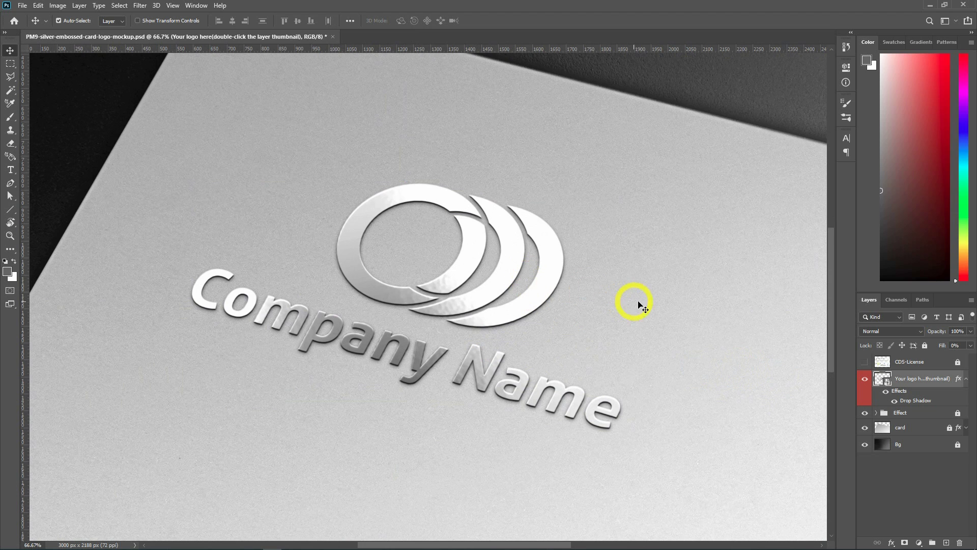
pyautogui.hotkey('ctrl', '-')
pyautogui.hotkey('ctrl', '-')
pyautogui.hotkey('ctrl', '-')
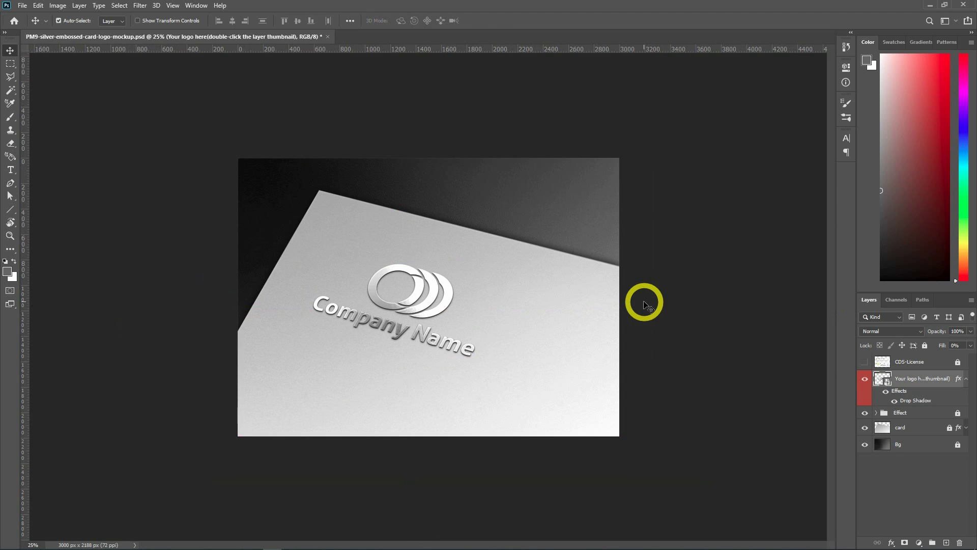
pyautogui.hotkey('ctrl', '+')
pyautogui.hotkey('ctrl', '+')
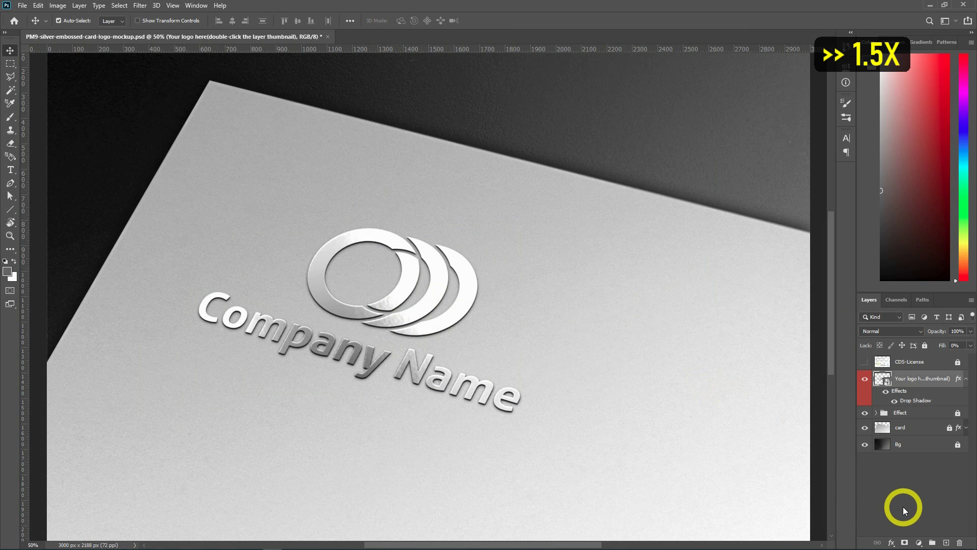
# - Open the contents of the mockup's logo Smart Object, then switch to Illustrator and copy the house-roof Company Name logo
pyautogui.doubleClick(882, 378)
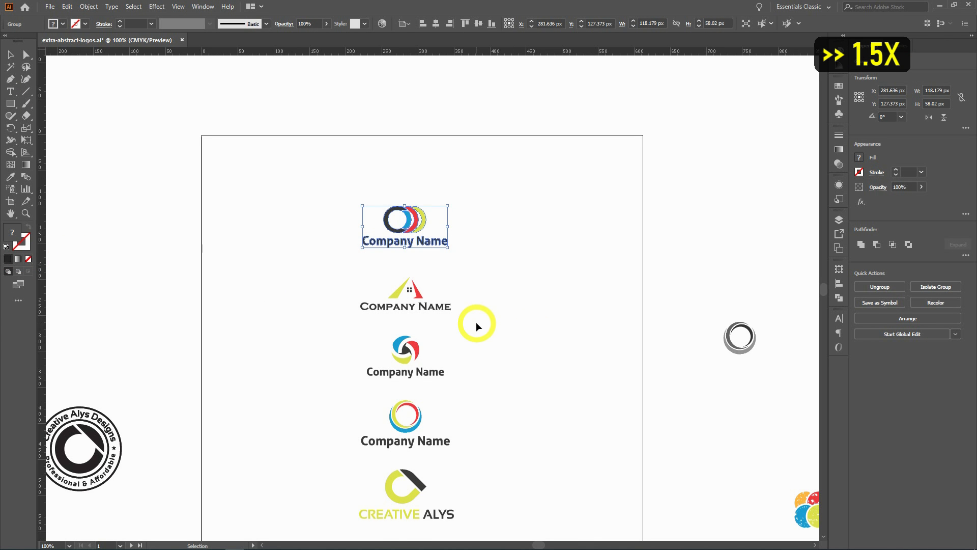
pyautogui.click(490, 328)
pyautogui.moveTo(493, 319); pyautogui.dragTo(494, 316)
pyautogui.moveTo(471, 295); pyautogui.dragTo(329, 242)
pyautogui.hotkey('ctrl', 'c')
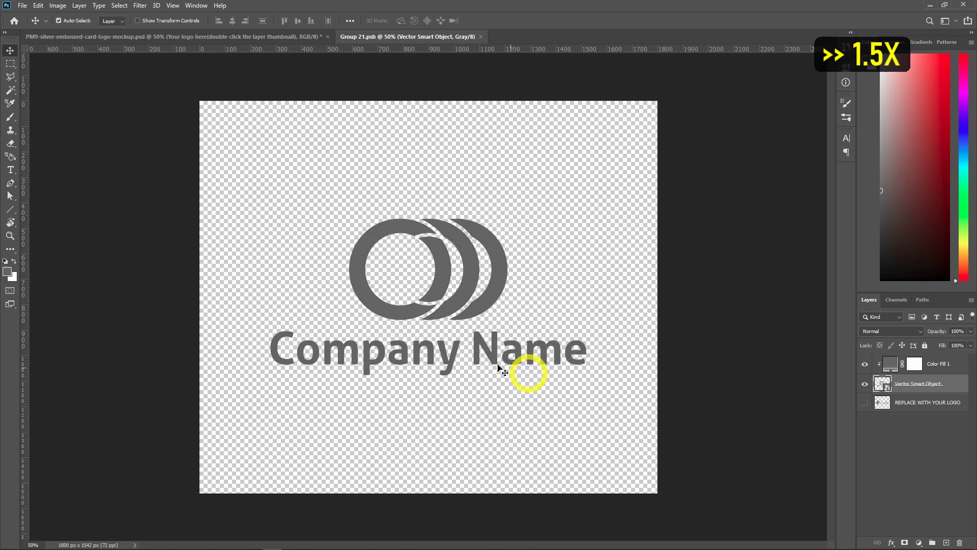
# - Switch to Photoshop, paste the house-roof logo into Group 21.psb as a Smart Object and enlarge it to span most of the canvas width
pyautogui.hotkey('ctrl', 'v')
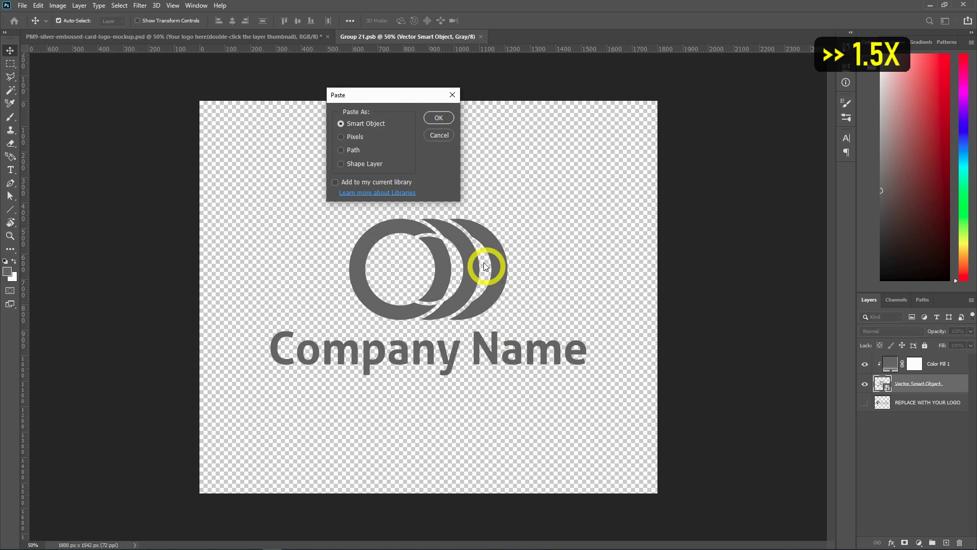
pyautogui.click(441, 118)
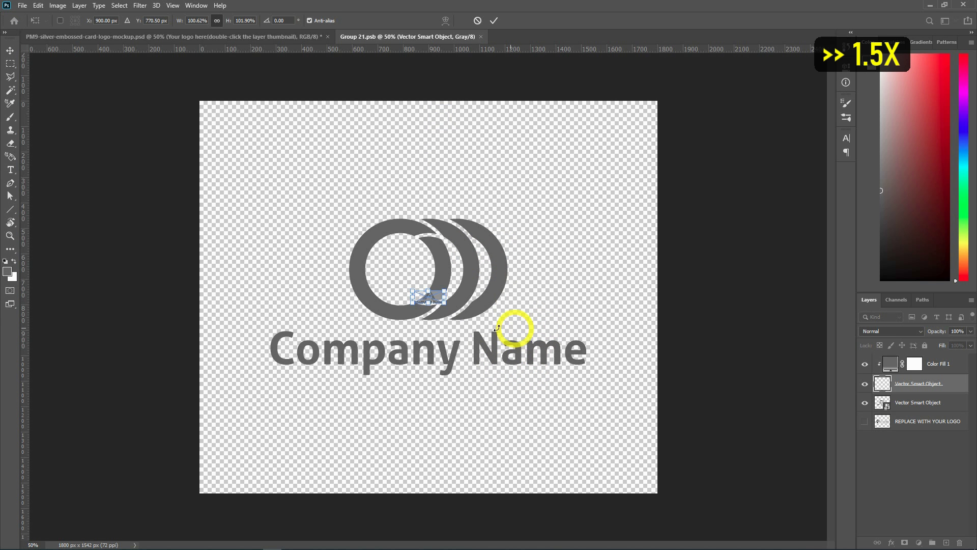
pyautogui.moveTo(445, 302); pyautogui.dragTo(580, 386)
pyautogui.press('Return')
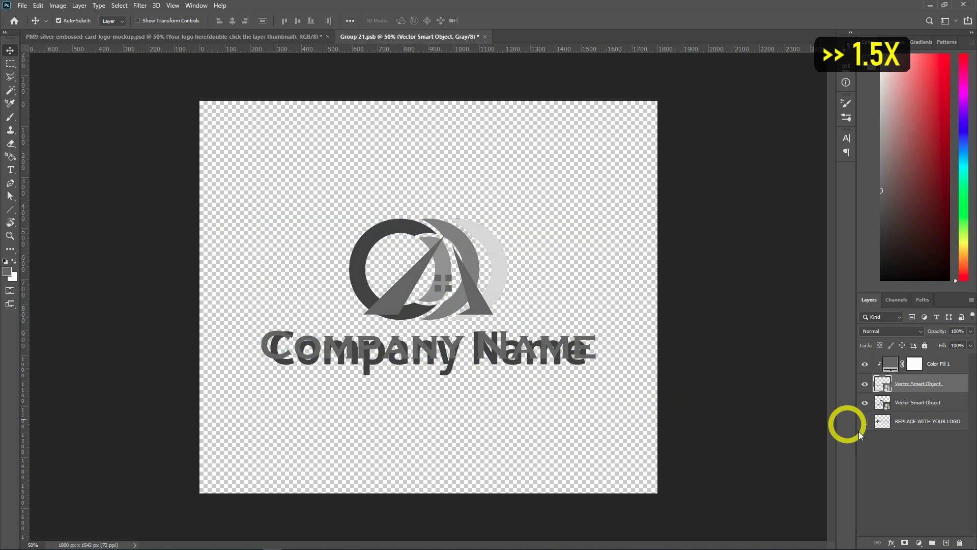
# - Hide the three-ring logo's layer, then save and close Group 21.psb
pyautogui.moveTo(865, 421); pyautogui.dragTo(865, 402)
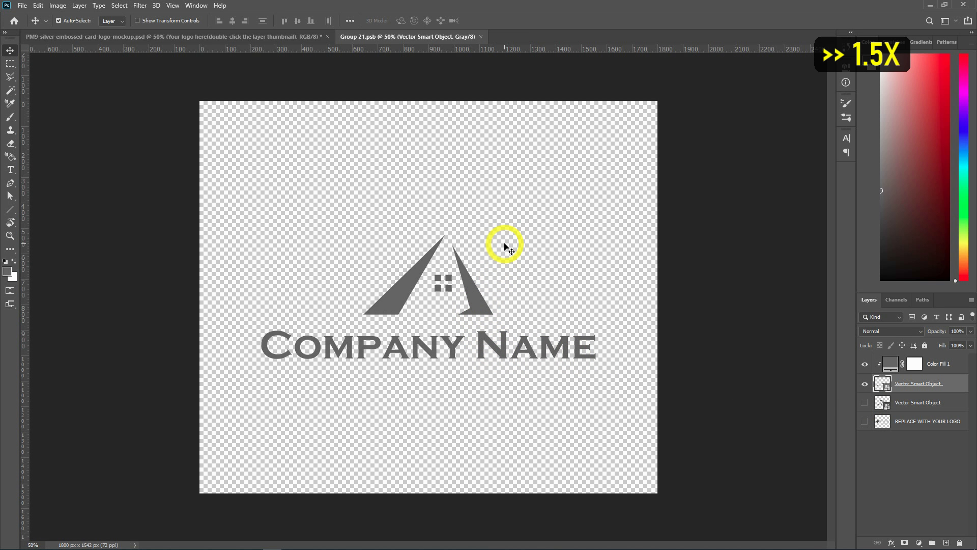
pyautogui.hotkey('ctrl', 'w')
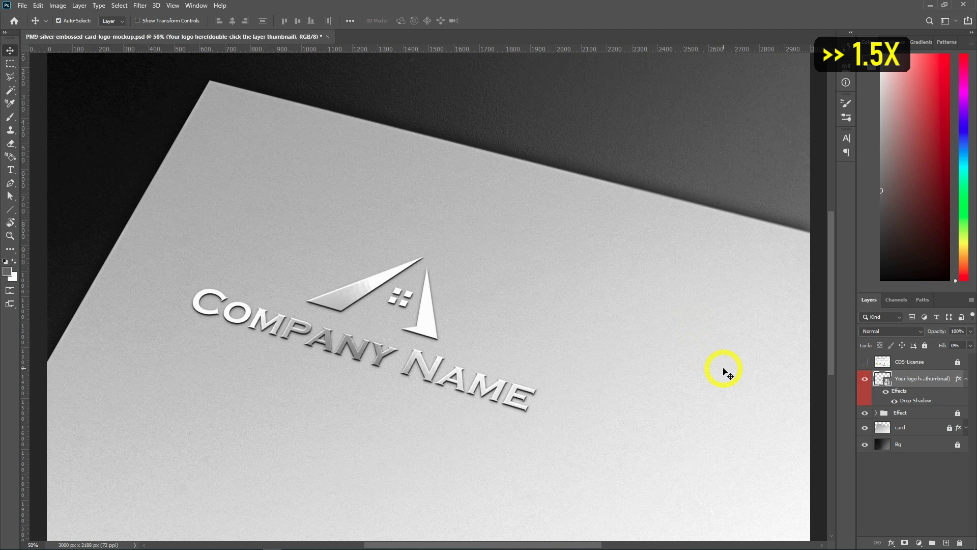
# - Examine the embossed house-roof logo on the card mockup at different zoom levels
pyautogui.hotkey('ctrl', '-')
pyautogui.hotkey('ctrl', '-')
pyautogui.hotkey('ctrl', '-')
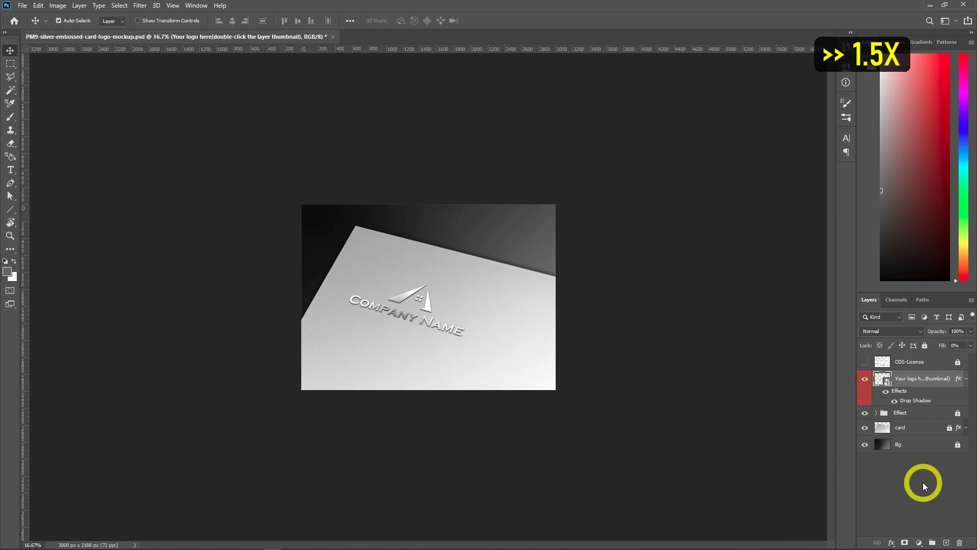
pyautogui.hotkey('ctrl', '+')
pyautogui.hotkey('ctrl', '+')
pyautogui.hotkey('ctrl', '+')
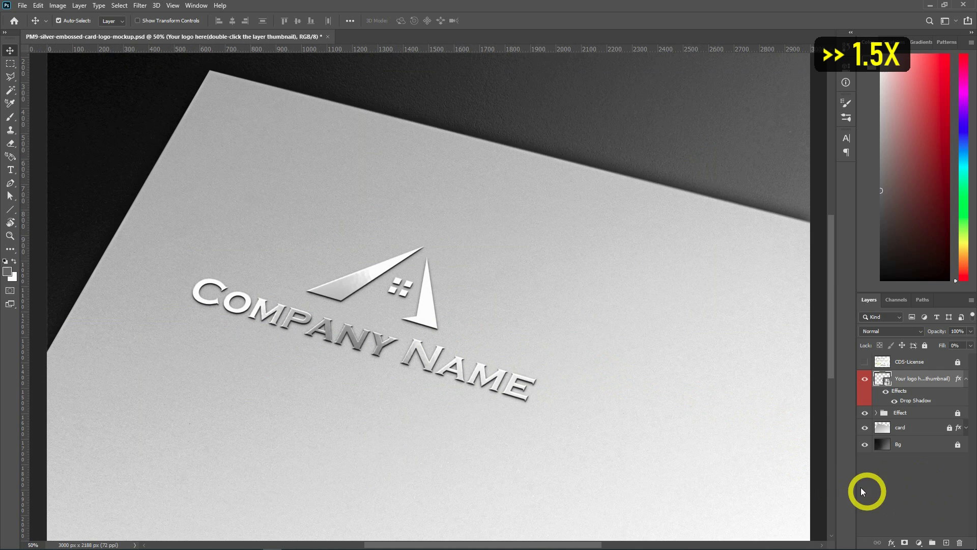
pyautogui.hotkey('ctrl', '-')
pyautogui.hotkey('ctrl', '-')
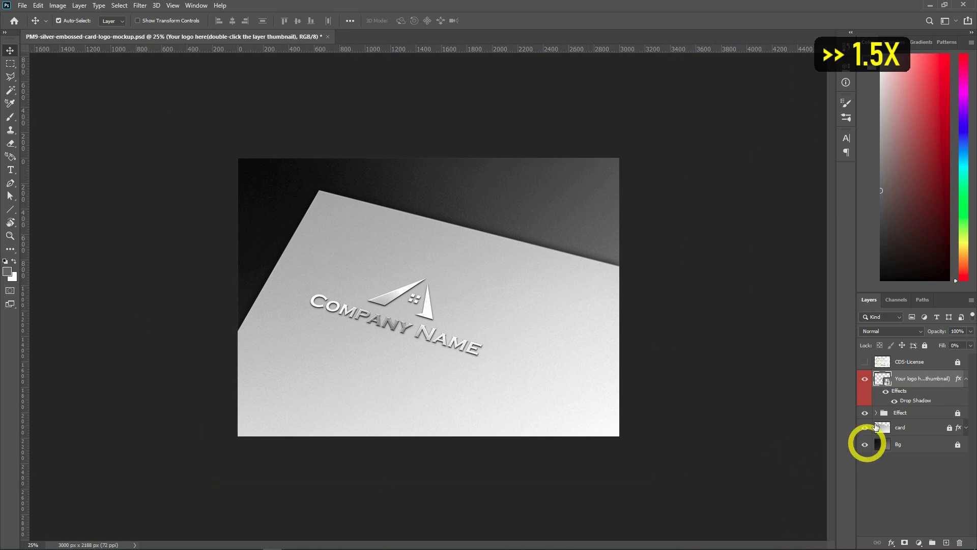
# - Reopen the contents of the mockup's logo Smart Object, then switch to Illustrator and copy the three-blade swirl Company Name logo
pyautogui.doubleClick(882, 378)
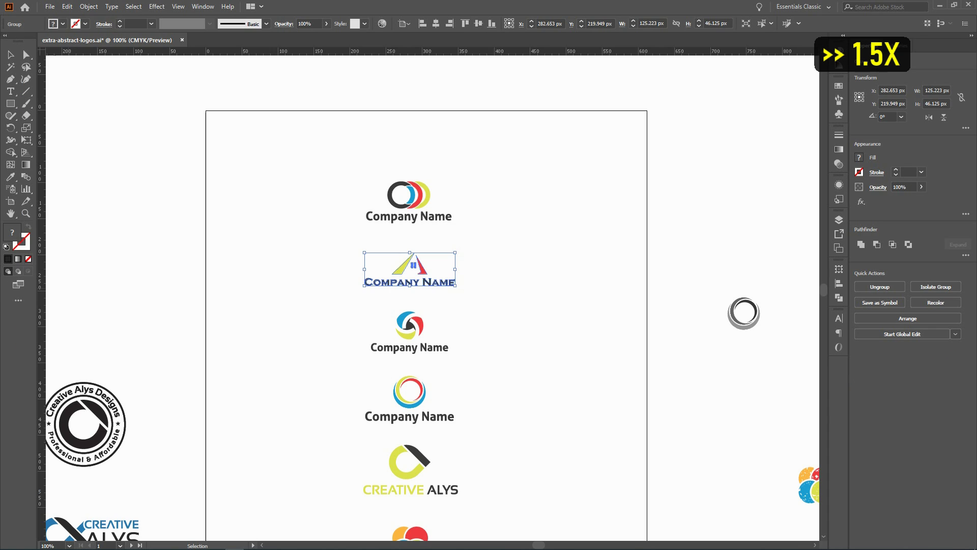
pyautogui.moveTo(471, 363); pyautogui.dragTo(328, 312)
pyautogui.hotkey('ctrl', 'c')
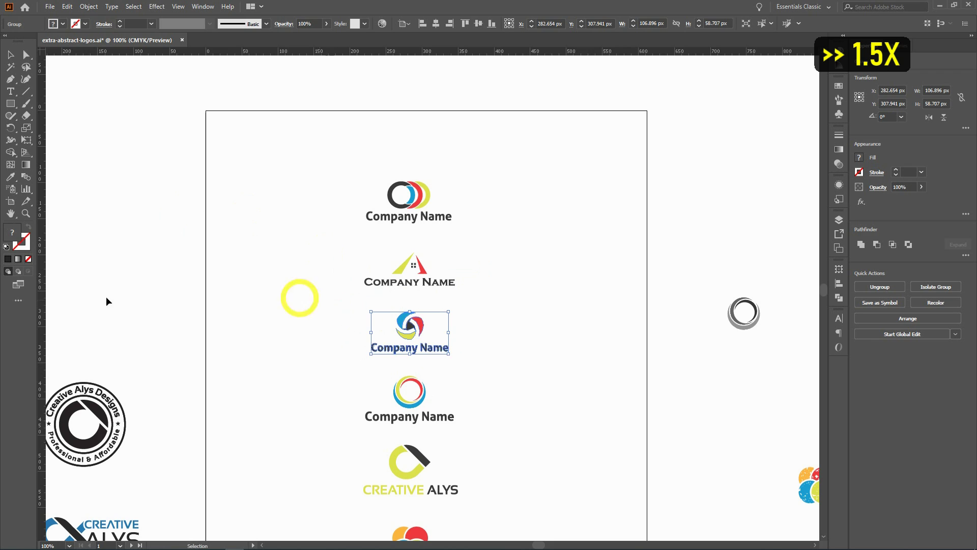
# - Switch to Photoshop, paste the swirl logo as an enlarged Smart Object in Group 21.psb and hide the house-roof logo's layer
pyautogui.hotkey('alt', 'Tab')
pyautogui.hotkey('ctrl', 'v')
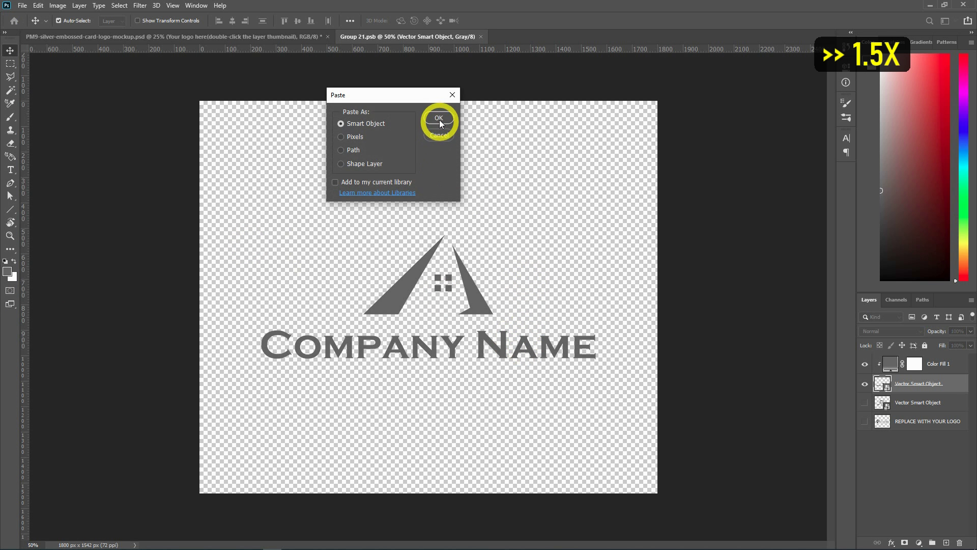
pyautogui.click(436, 118)
pyautogui.moveTo(553, 365); pyautogui.dragTo(596, 406)
pyautogui.press('Return')
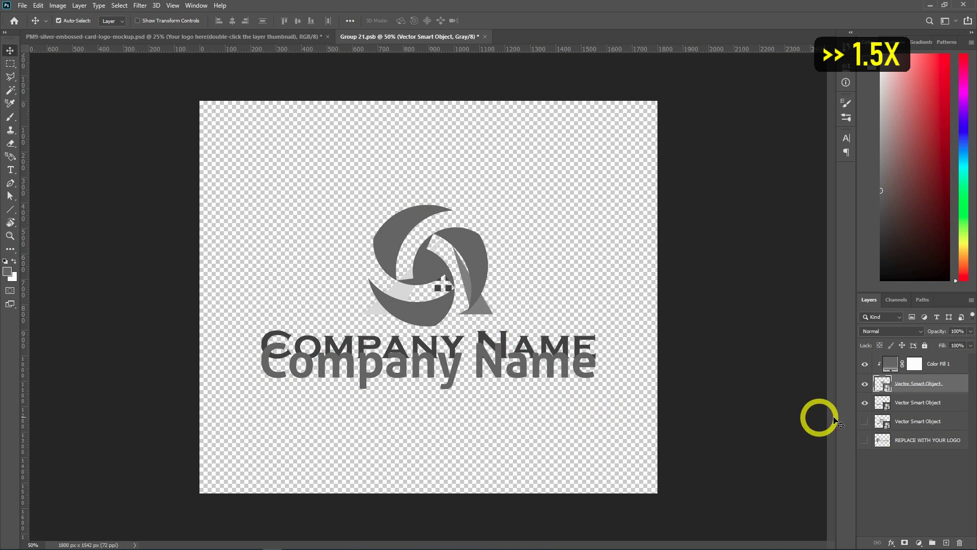
pyautogui.click(865, 402)
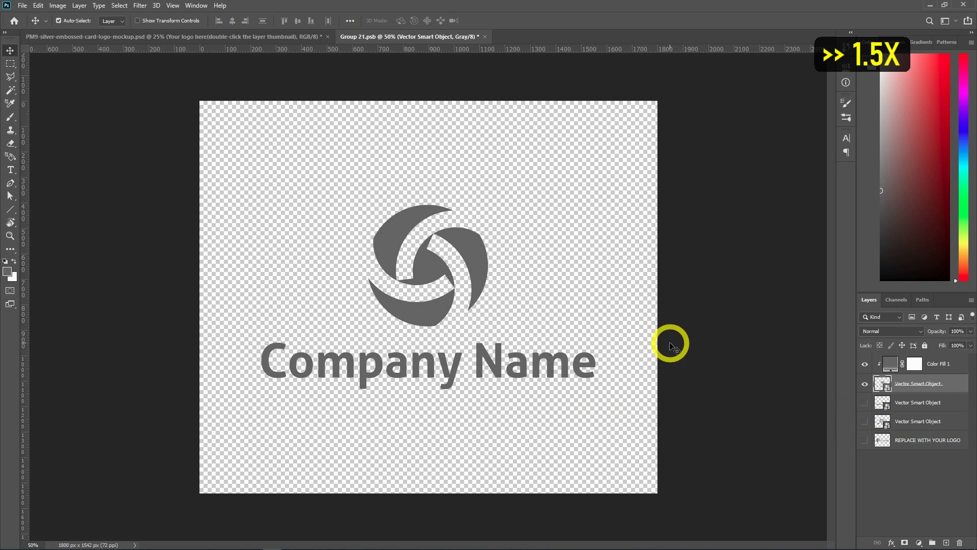
# - Save and close Group 21.psb, then inspect the embossed three-blade swirl logo on the card mockup
pyautogui.click(481, 37)
pyautogui.hotkey('ctrl', '+')
pyautogui.hotkey('ctrl', '+')
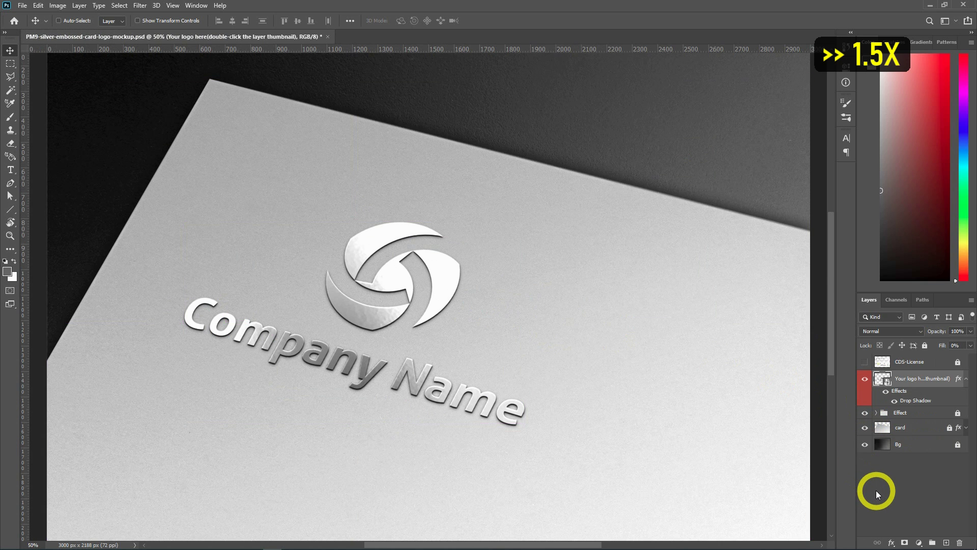
pyautogui.hotkey('ctrl', '-')
pyautogui.hotkey('ctrl', '-')
pyautogui.click(479, 339)
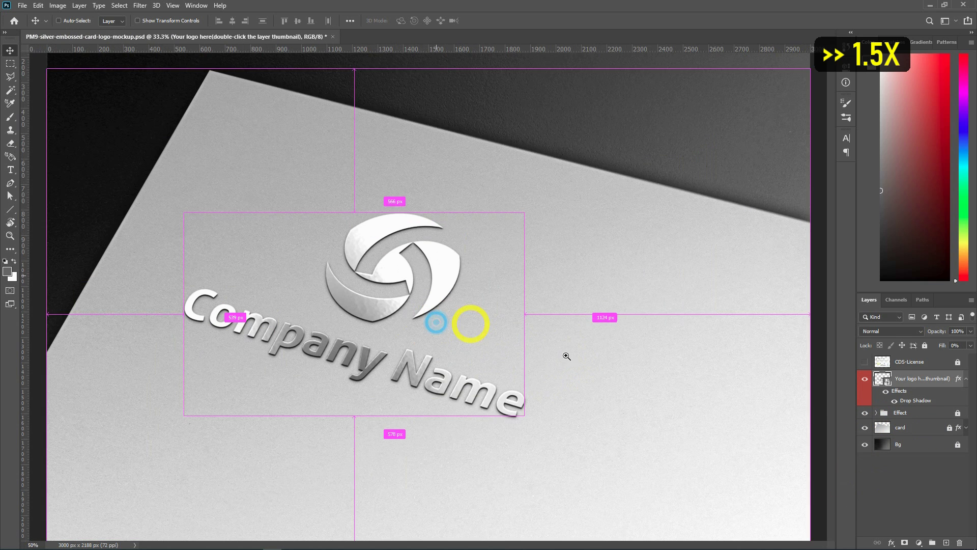
pyautogui.hotkey('ctrl', '-')
pyautogui.hotkey('ctrl', '-')
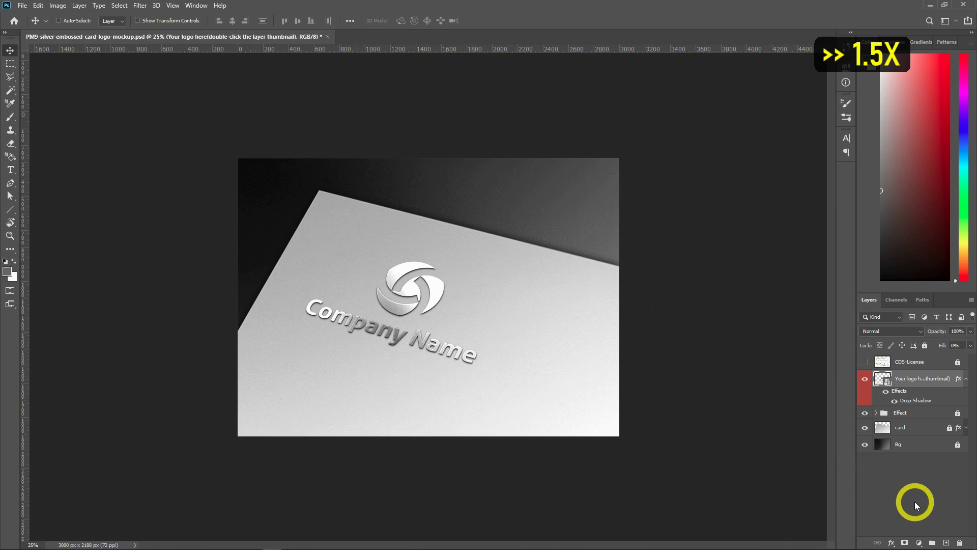
# - Reopen the contents of the mockup's logo Smart Object, then switch to Illustrator and copy the double-ring Company Name logo
pyautogui.doubleClick(886, 381)
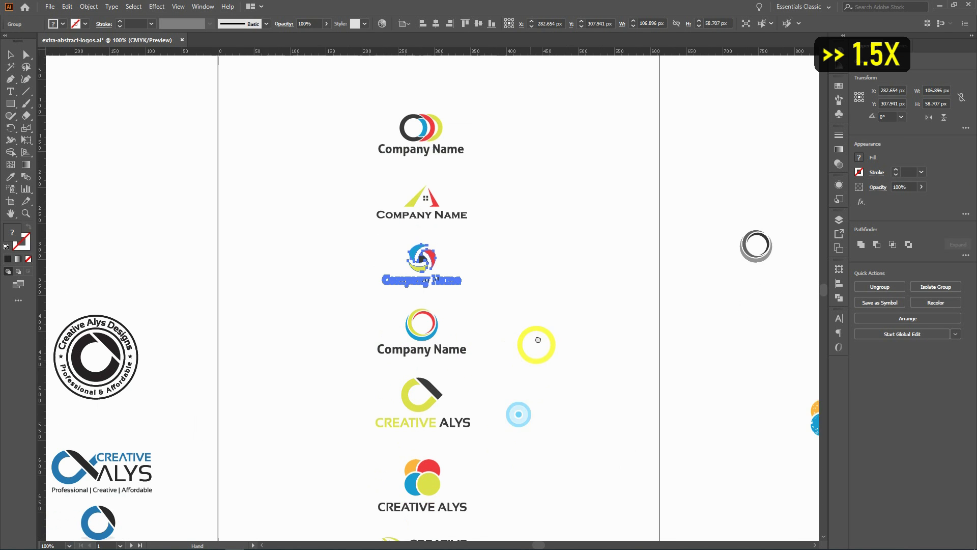
pyautogui.moveTo(538, 340); pyautogui.dragTo(547, 312)
pyautogui.moveTo(506, 334); pyautogui.dragTo(316, 277)
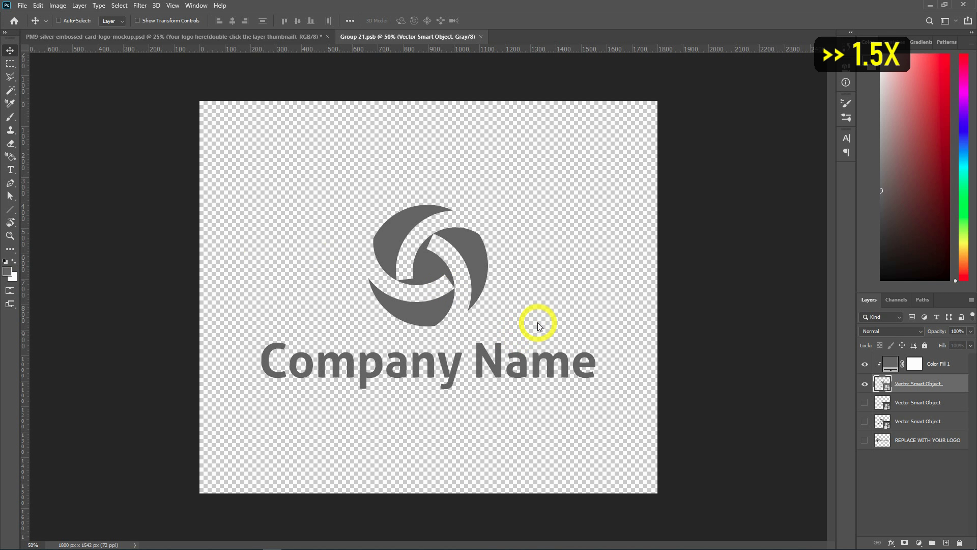
# - Paste the double-ring logo into Group 21.psb as a Smart Object enlarged to about 1060%, and hide the swirl logo's layer
pyautogui.hotkey('ctrl', 'v')
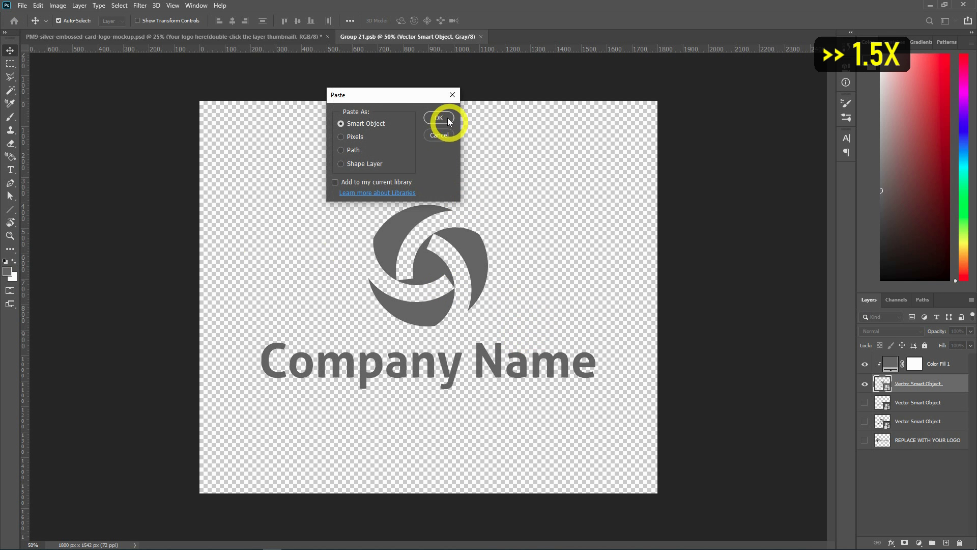
pyautogui.click(448, 118)
pyautogui.moveTo(447, 305); pyautogui.dragTo(590, 402)
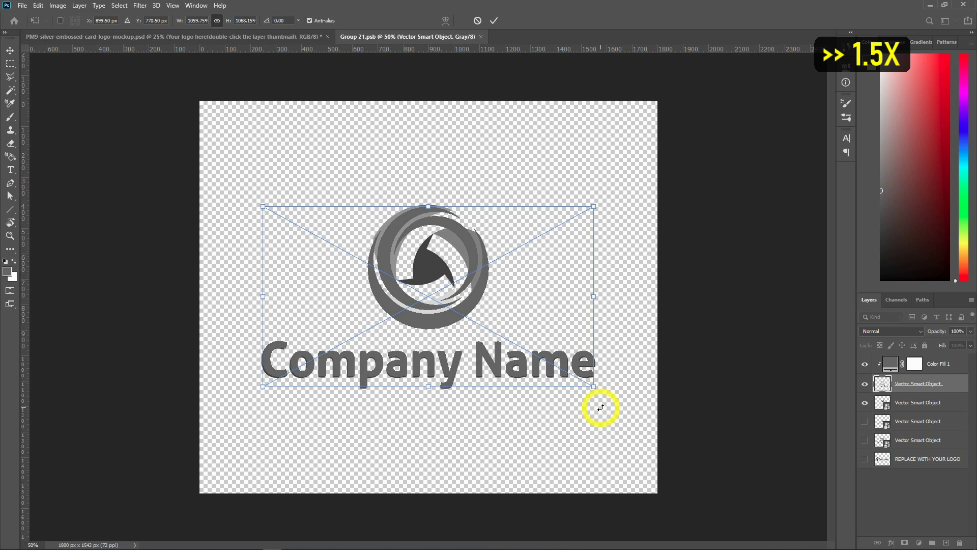
pyautogui.press('Return')
pyautogui.click(865, 402)
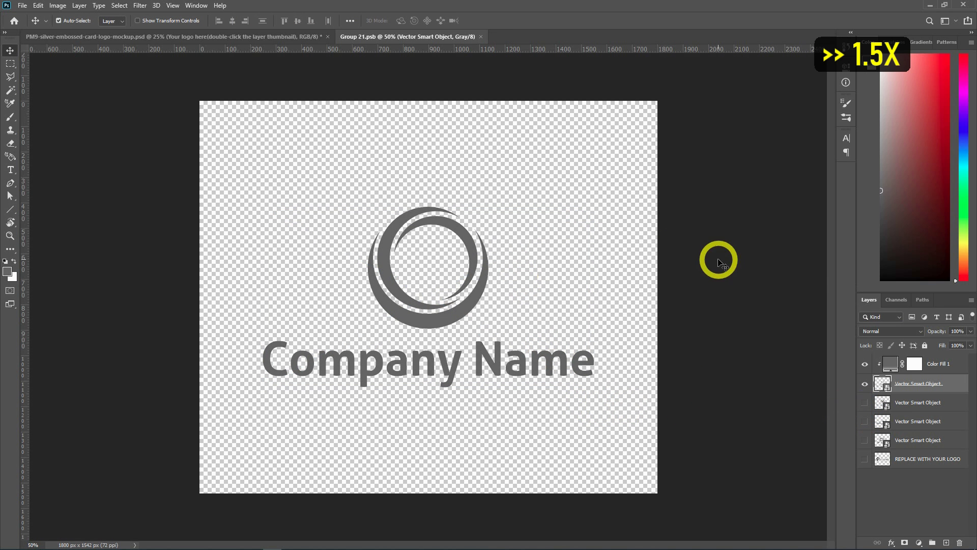
# - Save and close Group 21.psb, then inspect the embossed double-ring logo on the card mockup
pyautogui.click(481, 36)
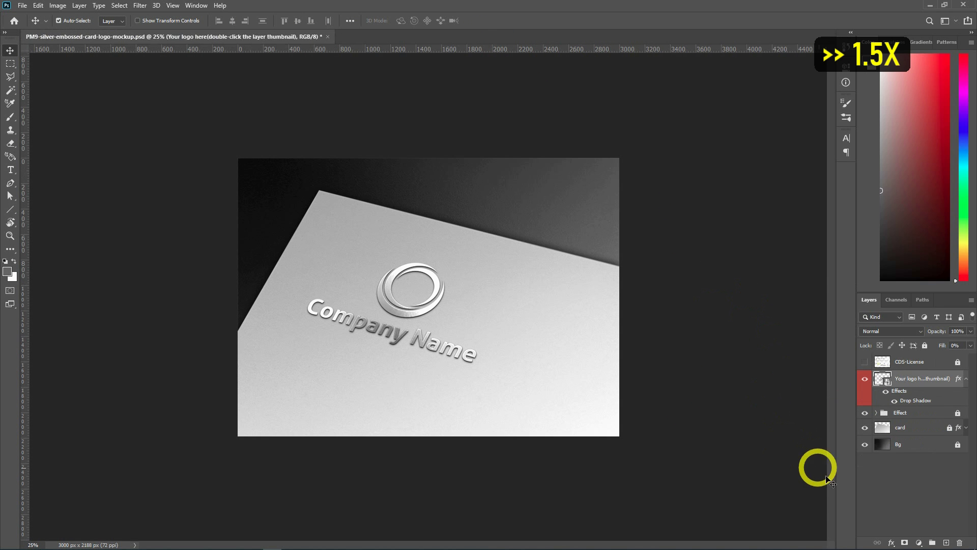
pyautogui.hotkey('ctrl', '+')
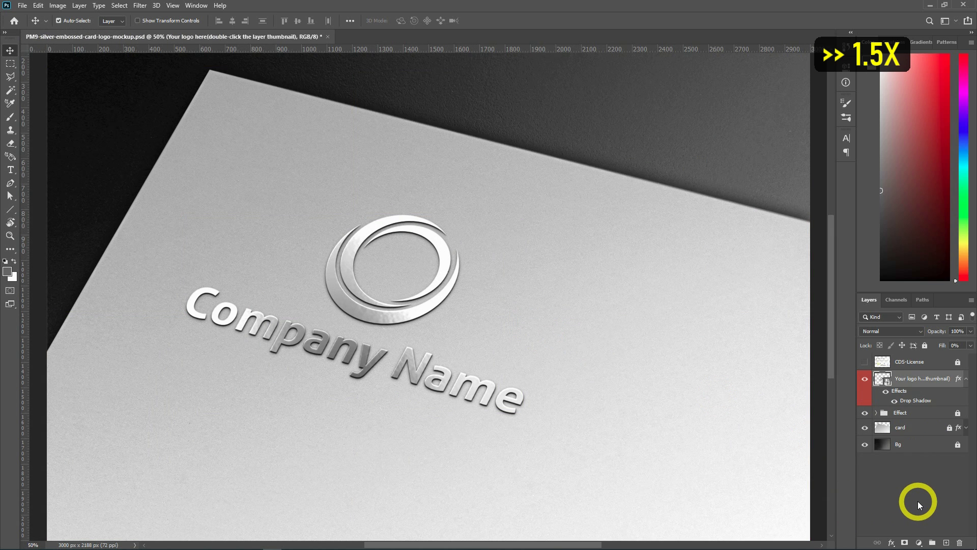
pyautogui.hotkey('ctrl', '+')
pyautogui.moveTo(642, 386); pyautogui.dragTo(720, 388)
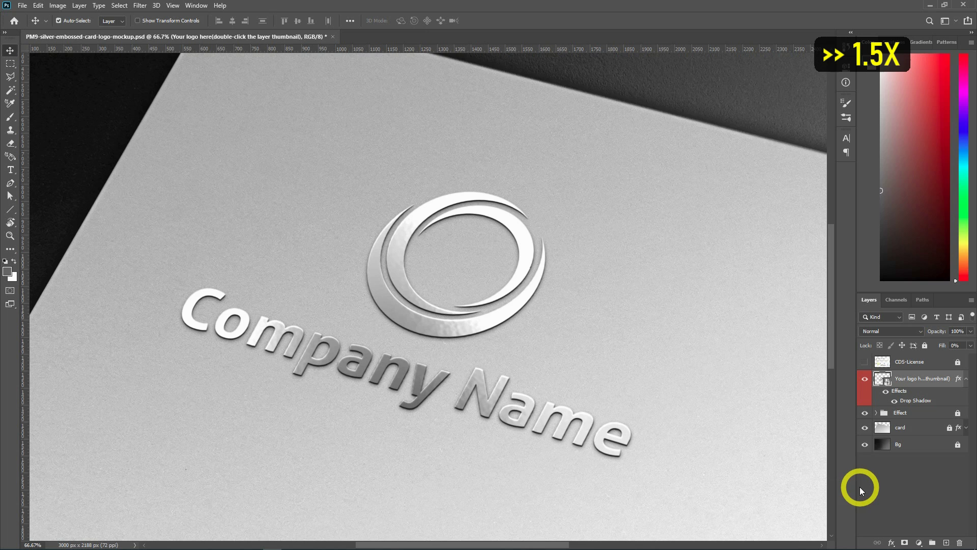
pyautogui.hotkey('ctrl', '-')
pyautogui.hotkey('ctrl', '-')
pyautogui.hotkey('ctrl', '-')
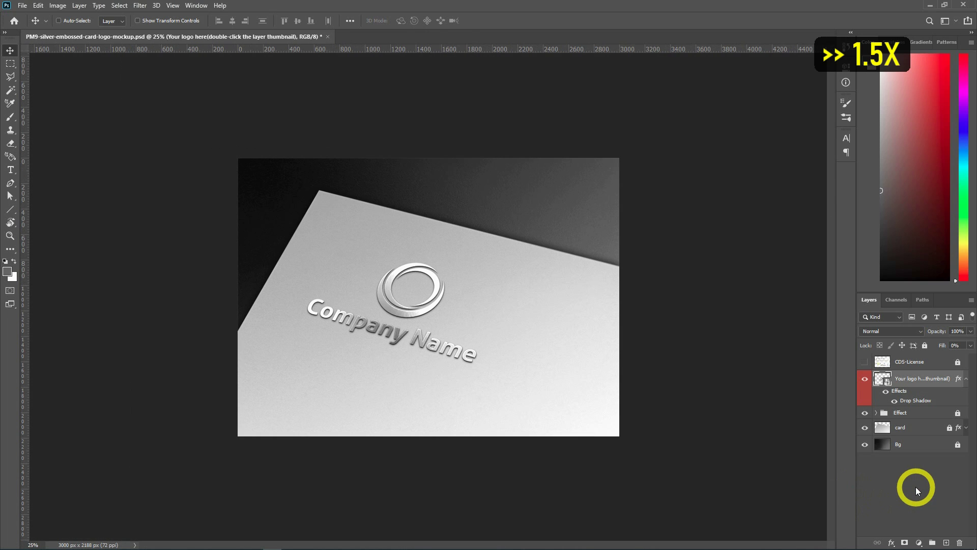
pyautogui.hotkey('ctrl', '+')
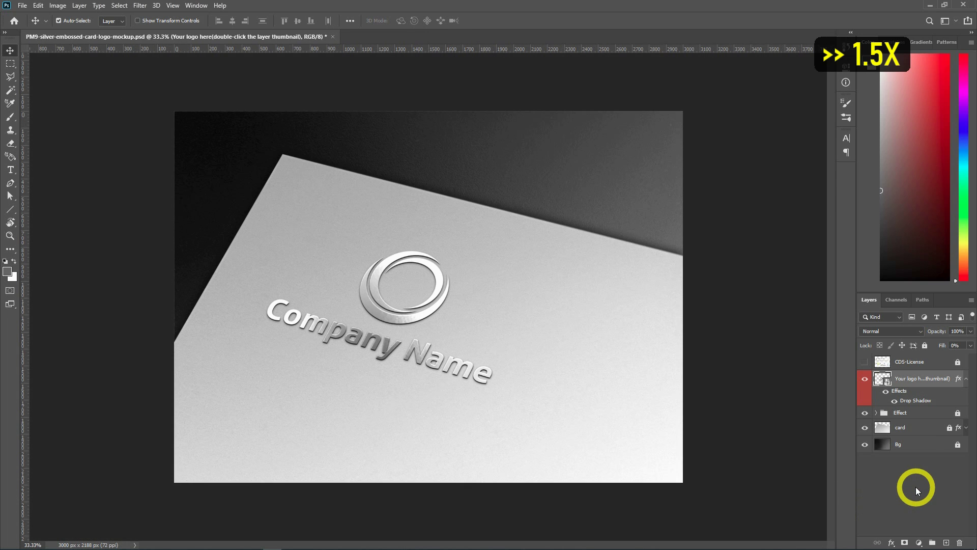
# - Reopen the contents of the mockup's logo Smart Object, then switch to Illustrator and copy the four-circle CREATIVE ALYS logo
pyautogui.doubleClick(883, 377)
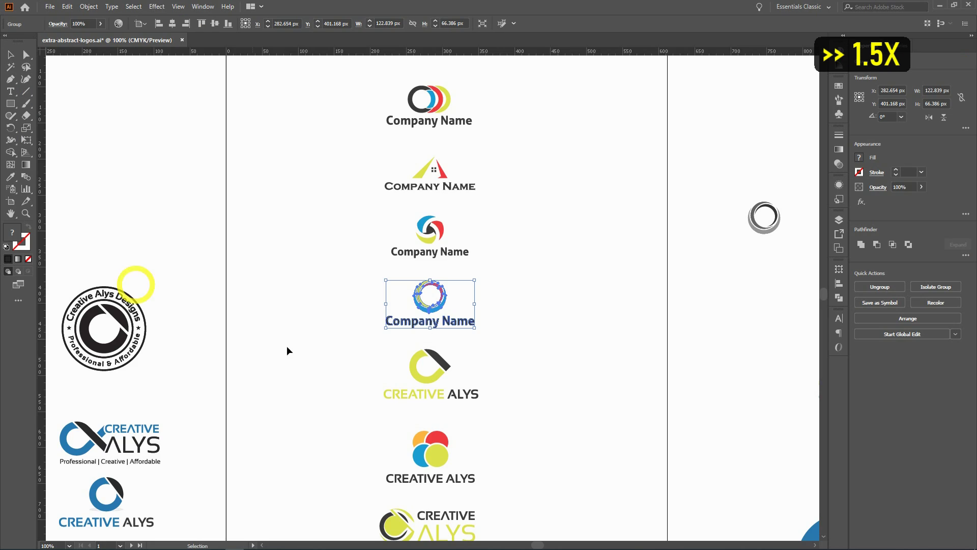
pyautogui.moveTo(524, 428); pyautogui.dragTo(515, 272)
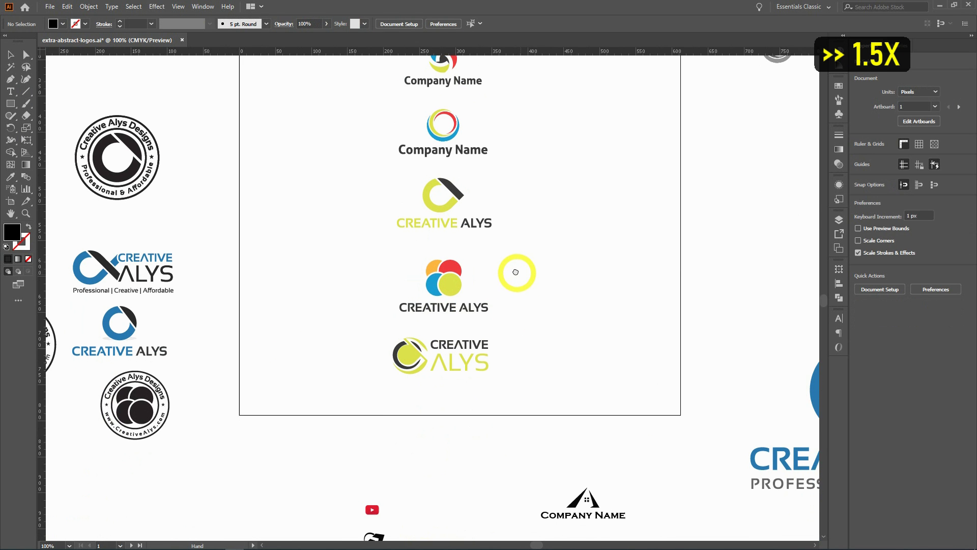
pyautogui.moveTo(494, 306); pyautogui.dragTo(343, 250)
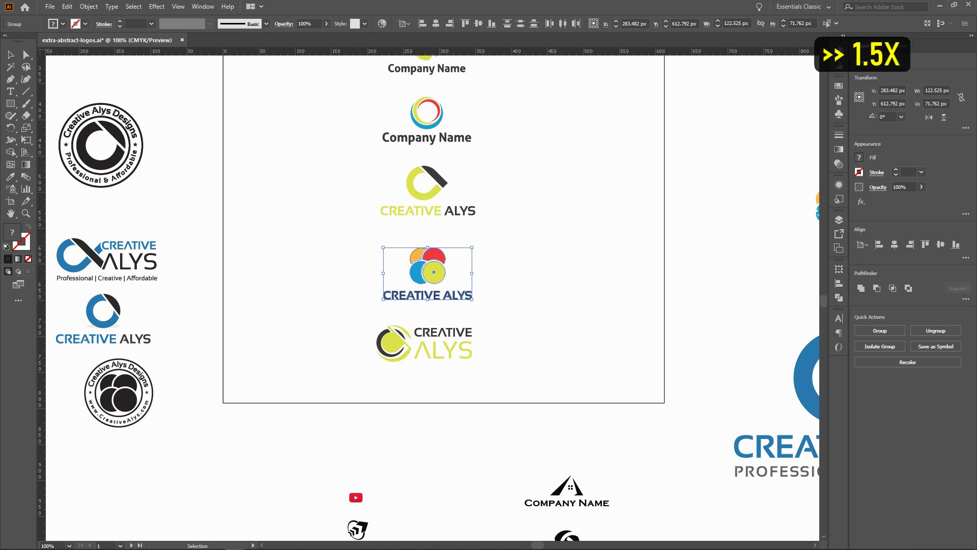
# - Switch to Photoshop and paste the four-circle logo into Group 21.psb as a Smart Object enlarged to about 1336 by 782 px
pyautogui.hotkey('alt', 'Tab')
pyautogui.hotkey('ctrl', 'v')
pyautogui.click(440, 118)
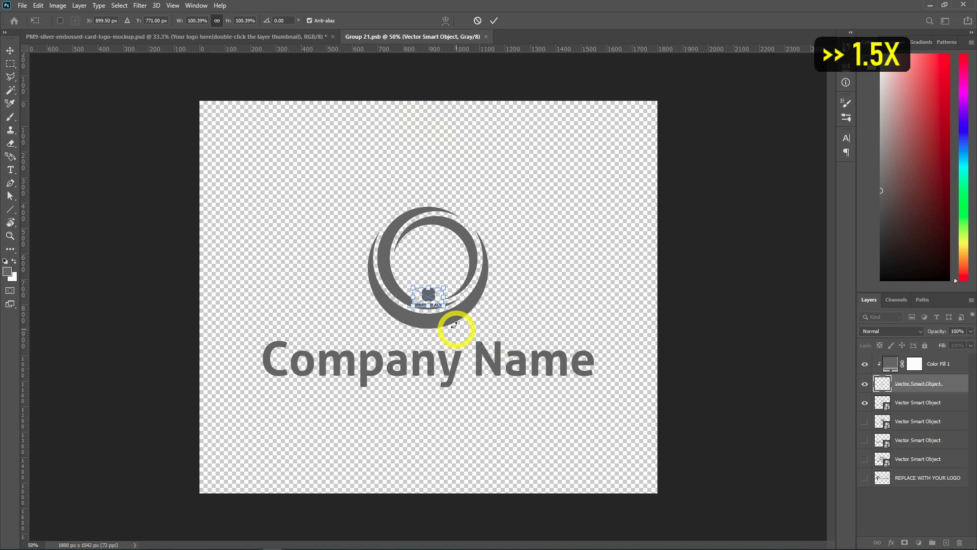
pyautogui.moveTo(457, 327); pyautogui.dragTo(584, 406)
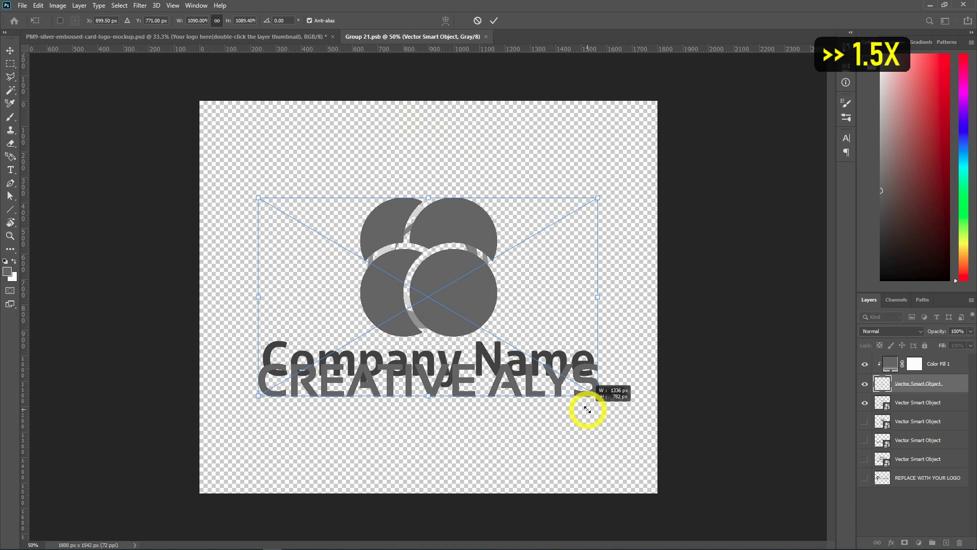
pyautogui.press('Return')
# - Hide the double-ring logo's layer, then save and close Group 21.psb
pyautogui.click(865, 403)
pyautogui.hotkey('ctrl', 's')
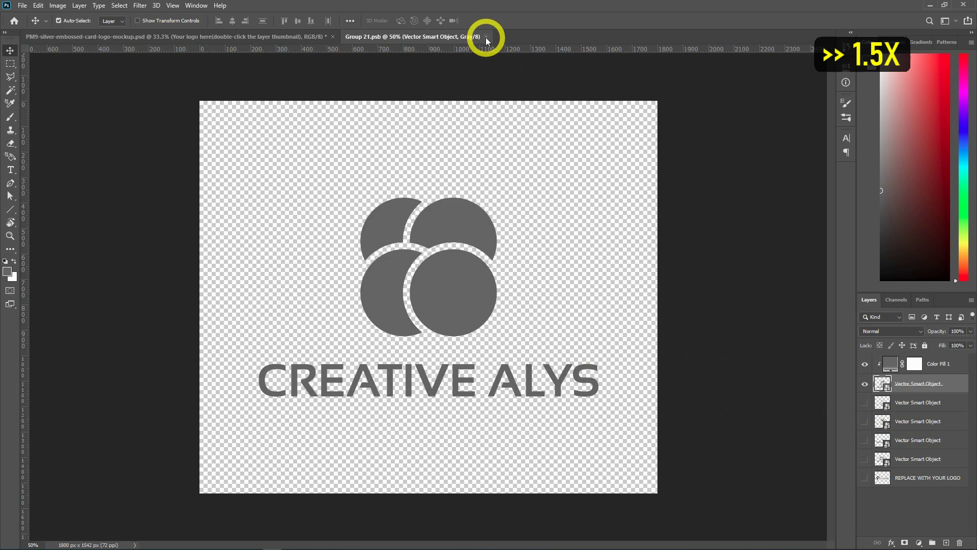
pyautogui.click(485, 37)
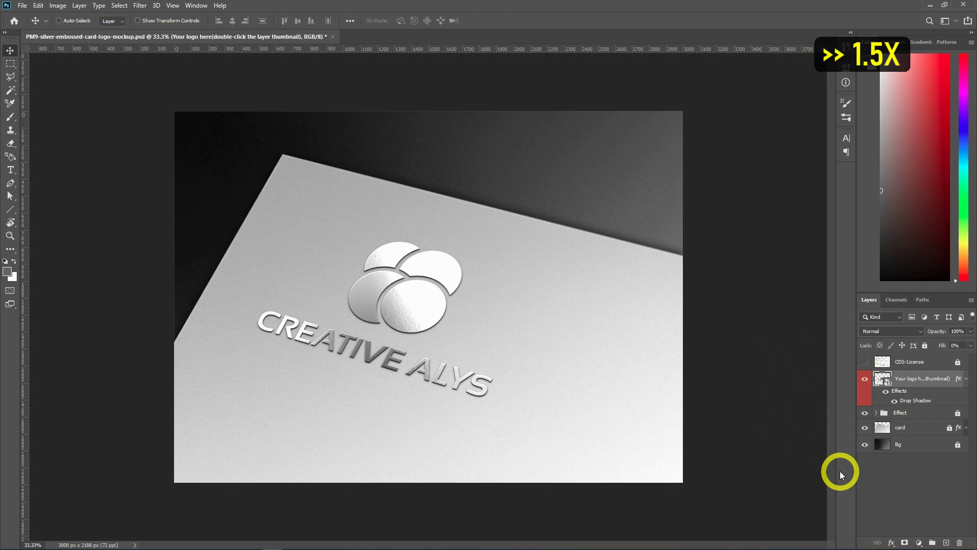
# - Examine the embossed four-circle CREATIVE ALYS logo on the card mockup at different zoom levels
pyautogui.hotkey('ctrl', '-')
pyautogui.hotkey('ctrl', '-')
pyautogui.hotkey('ctrl', '-')
pyautogui.hotkey('ctrl', '+')
pyautogui.hotkey('ctrl', '+')
pyautogui.hotkey('ctrl', '+')
pyautogui.hotkey('ctrl', '+')
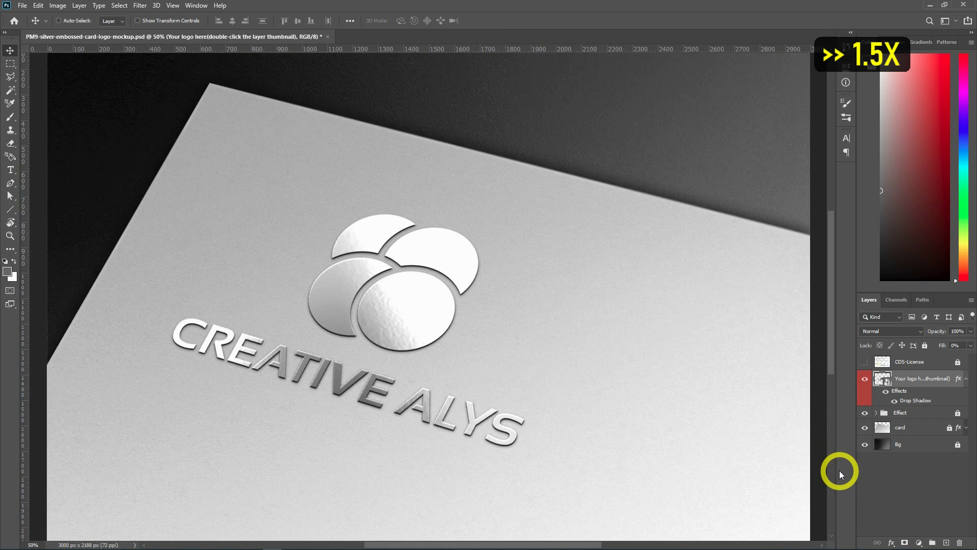
pyautogui.hotkey('ctrl', '+')
pyautogui.hotkey('ctrl', '+')
pyautogui.hotkey('ctrl', '-')
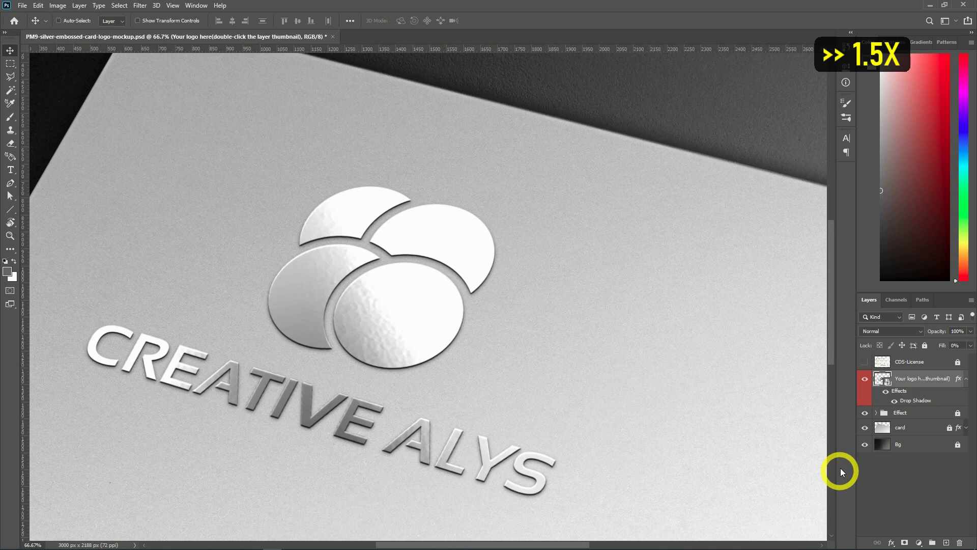
pyautogui.moveTo(552, 377); pyautogui.dragTo(657, 298)
pyautogui.moveTo(573, 378); pyautogui.dragTo(672, 370)
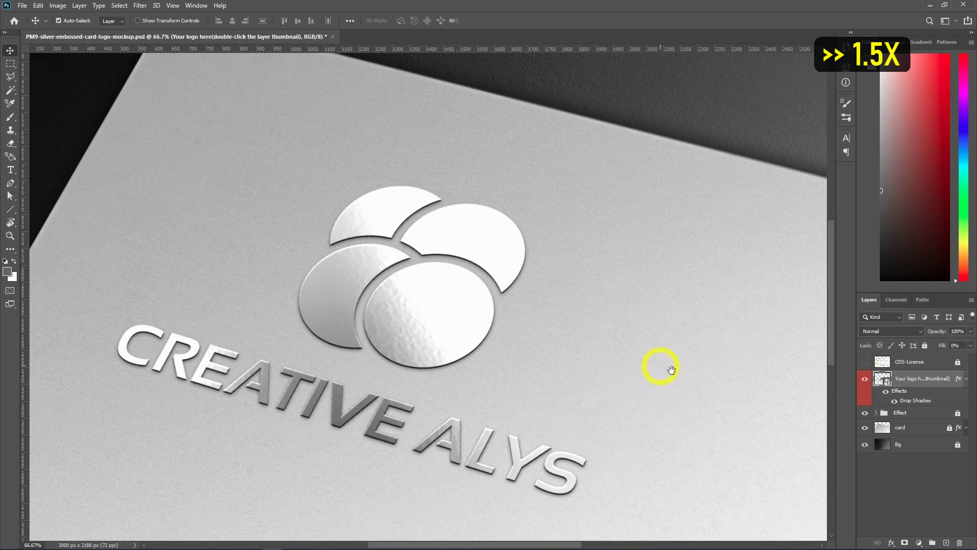
pyautogui.hotkey('ctrl', '-')
pyautogui.hotkey('ctrl', '-')
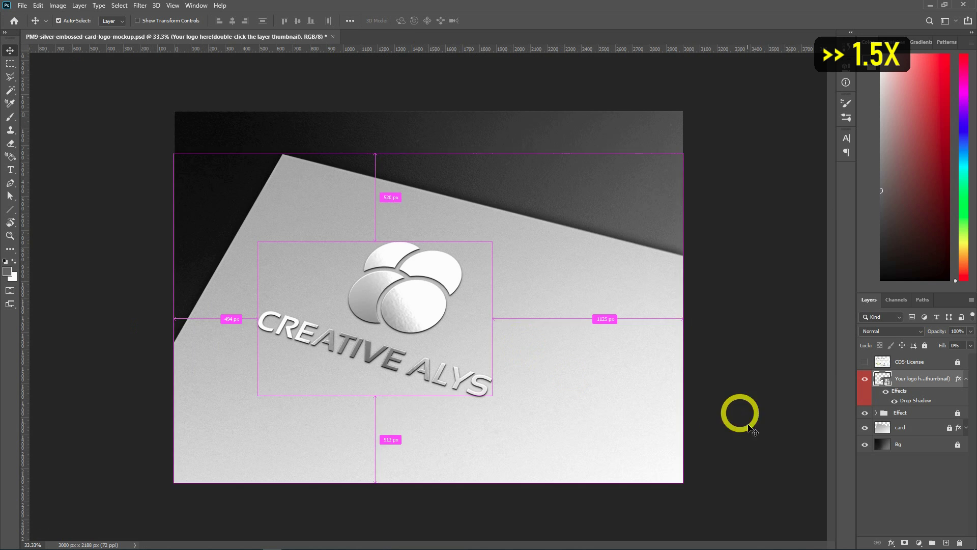
# - Examine the embossed edges and metallic texture of the four circles and the CREATIVE ALYS lettering close up
pyautogui.hotkey('ctrl', '+')
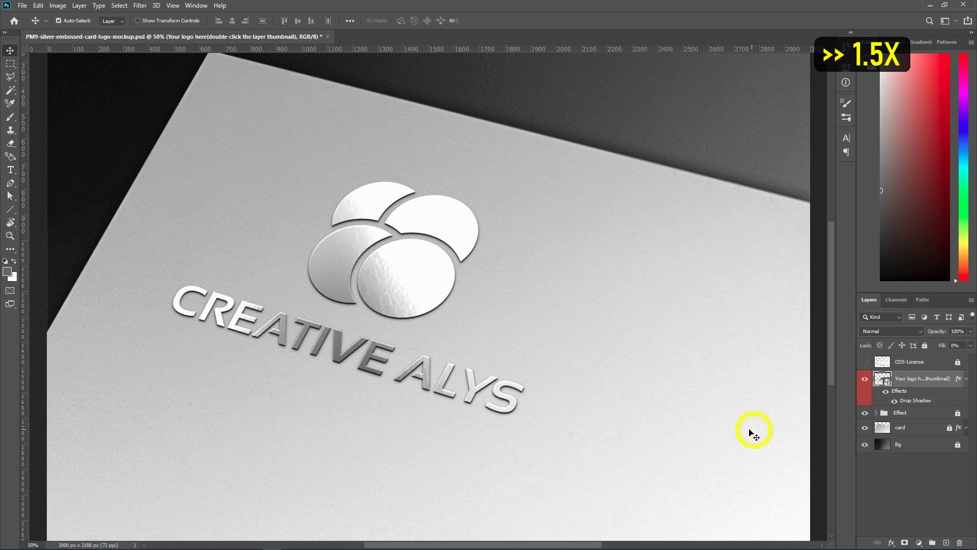
pyautogui.hotkey('ctrl', '-')
pyautogui.hotkey('ctrl', '+')
pyautogui.hotkey('ctrl', '+')
pyautogui.hotkey('ctrl', '+')
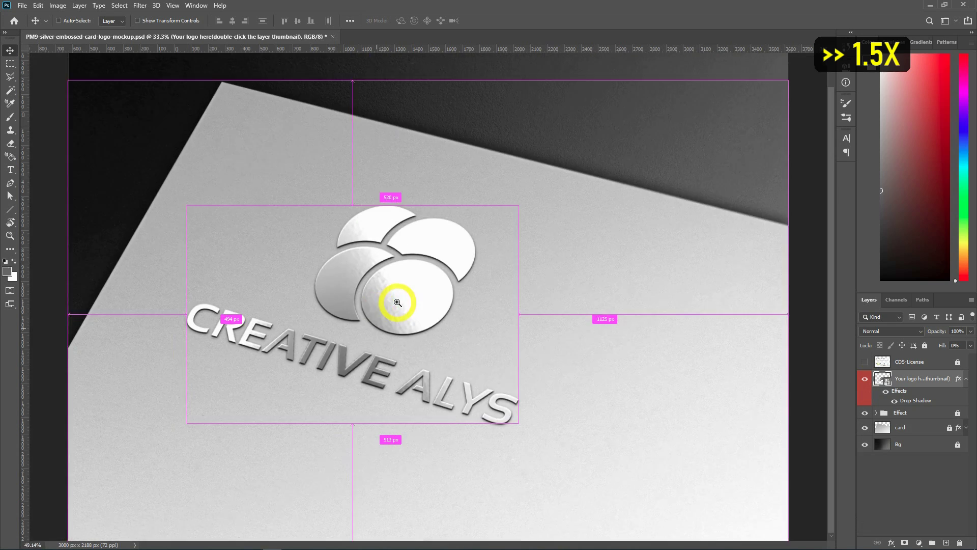
pyautogui.moveTo(591, 417); pyautogui.dragTo(280, 448)
pyautogui.moveTo(560, 301); pyautogui.dragTo(422, 282)
pyautogui.moveTo(557, 427); pyautogui.dragTo(516, 203)
pyautogui.moveTo(328, 273); pyautogui.dragTo(643, 281)
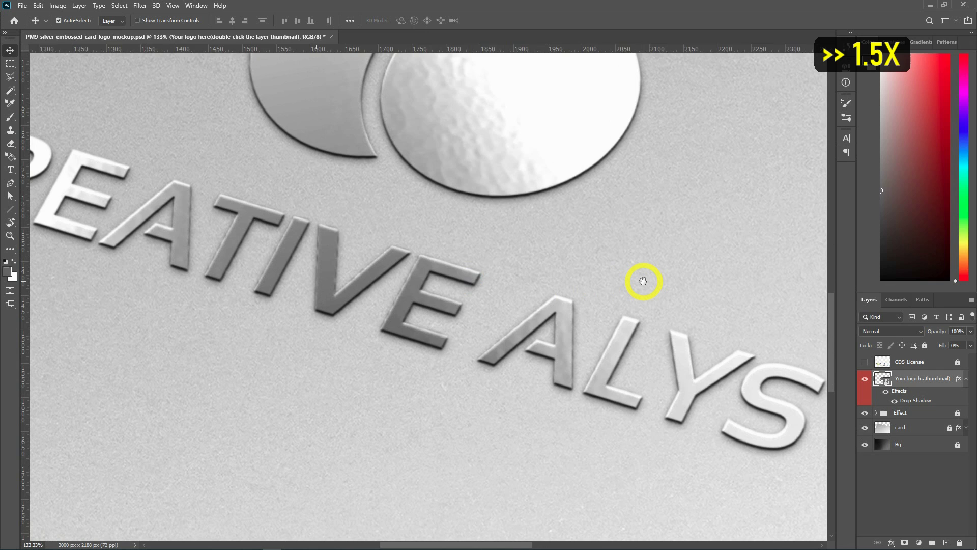
pyautogui.hotkey('ctrl', '-')
pyautogui.hotkey('ctrl', '-')
pyautogui.hotkey('ctrl', '-')
pyautogui.hotkey('ctrl', '-')
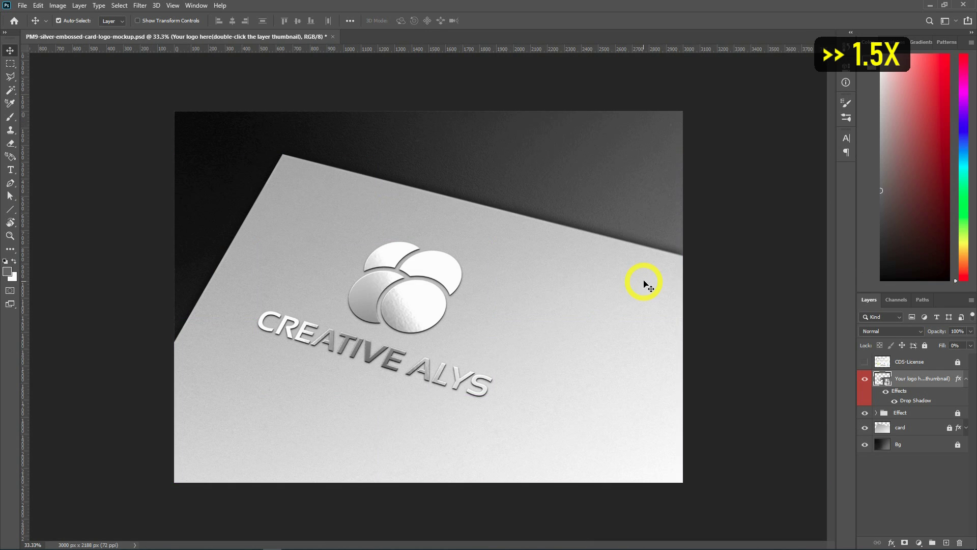
# - Reopen the mockup's logo Smart Object, copy the horizontal CREATIVE ALYS logo with the circular C emblem in Illustrator, and return to Photoshop
pyautogui.doubleClick(886, 377)
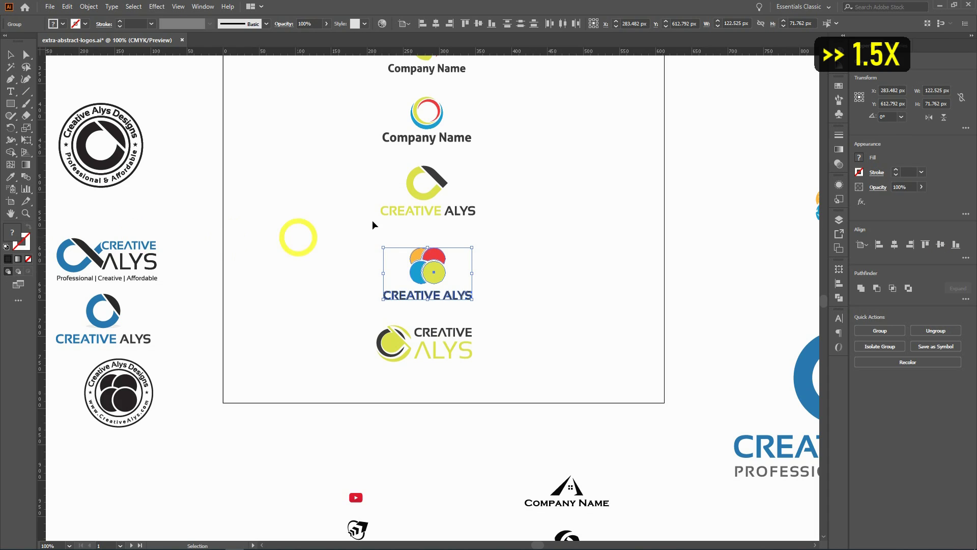
pyautogui.moveTo(348, 312); pyautogui.dragTo(505, 378)
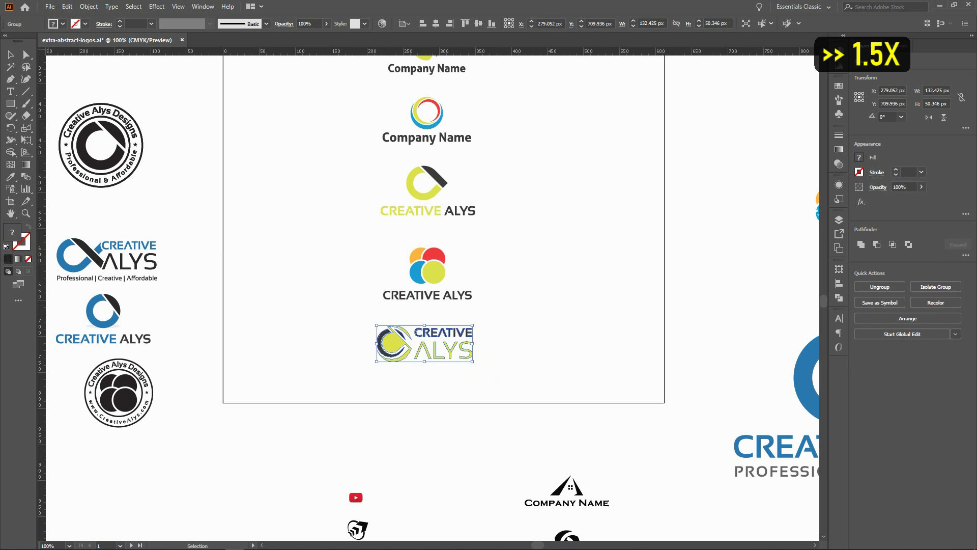
pyautogui.hotkey('alt', 'Tab')
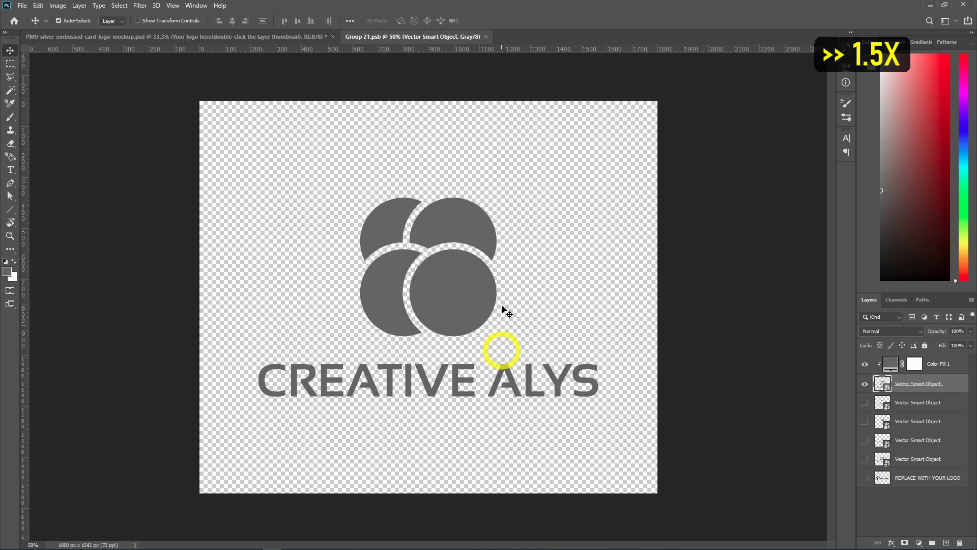
# - Paste the horizontal CREATIVE ALYS logo into Group 21.psb as a Smart Object enlarged to about 1060%
pyautogui.hotkey('ctrl', 'v')
pyautogui.click(438, 119)
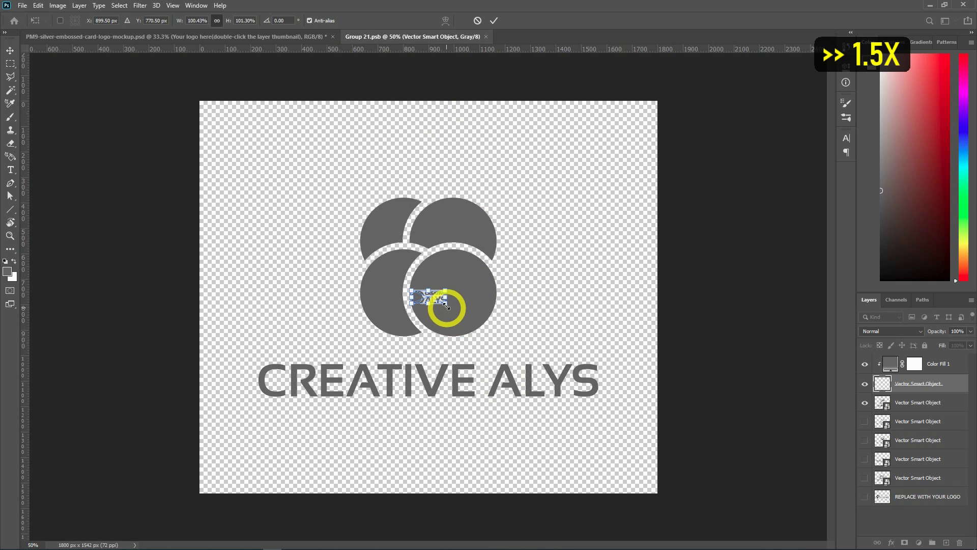
pyautogui.moveTo(447, 301); pyautogui.dragTo(587, 415)
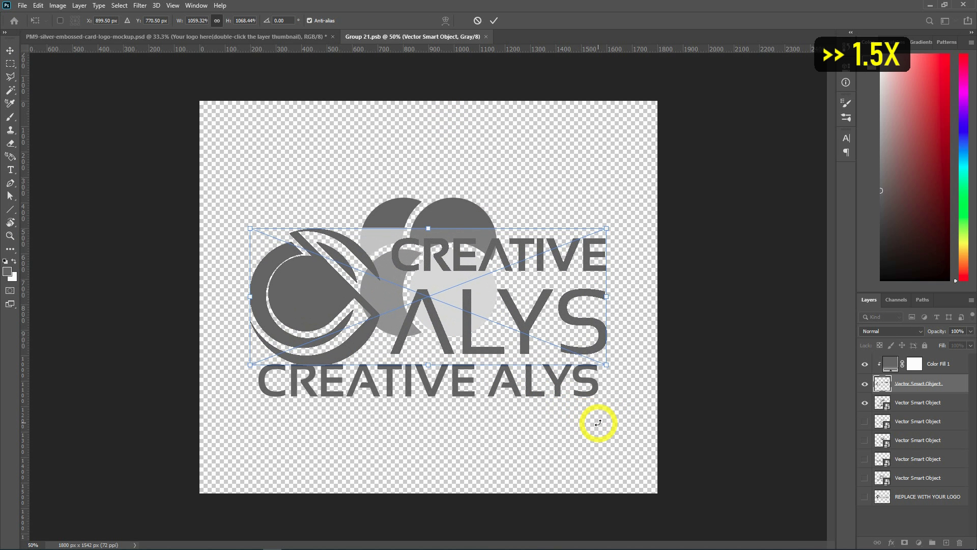
pyautogui.press('Return')
# - Hide the four-circle logo's layer, then save and close Group 21.psb
pyautogui.click(864, 407)
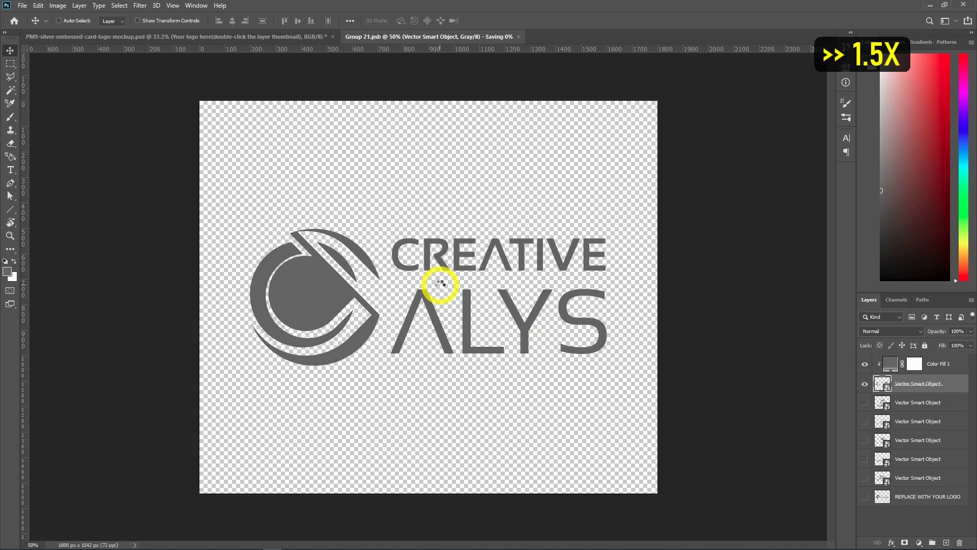
pyautogui.click(486, 37)
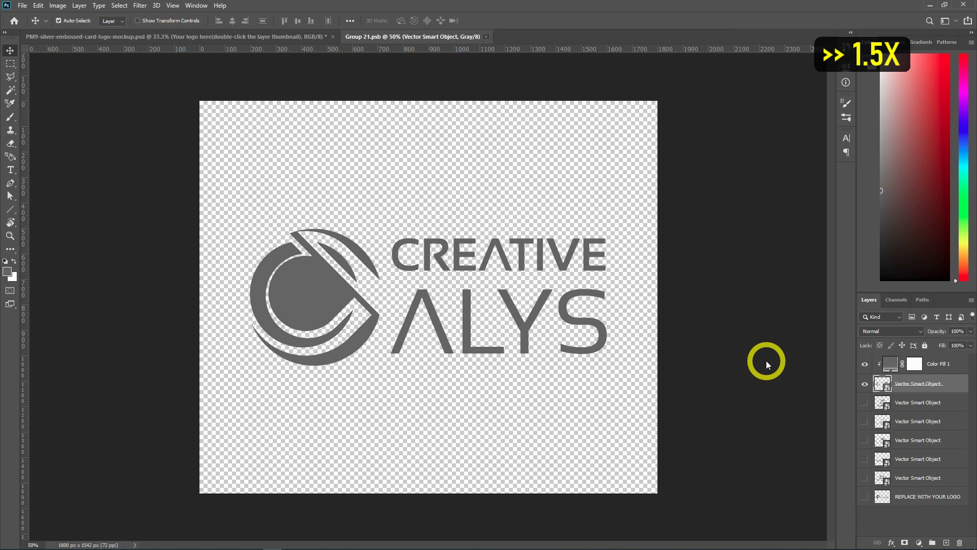
# - Examine the embossed horizontal CREATIVE ALYS logo with the circular C emblem on the card, both at a distance and close up
pyautogui.hotkey('ctrl', '-')
pyautogui.hotkey('ctrl', '-')
pyautogui.hotkey('ctrl', '-')
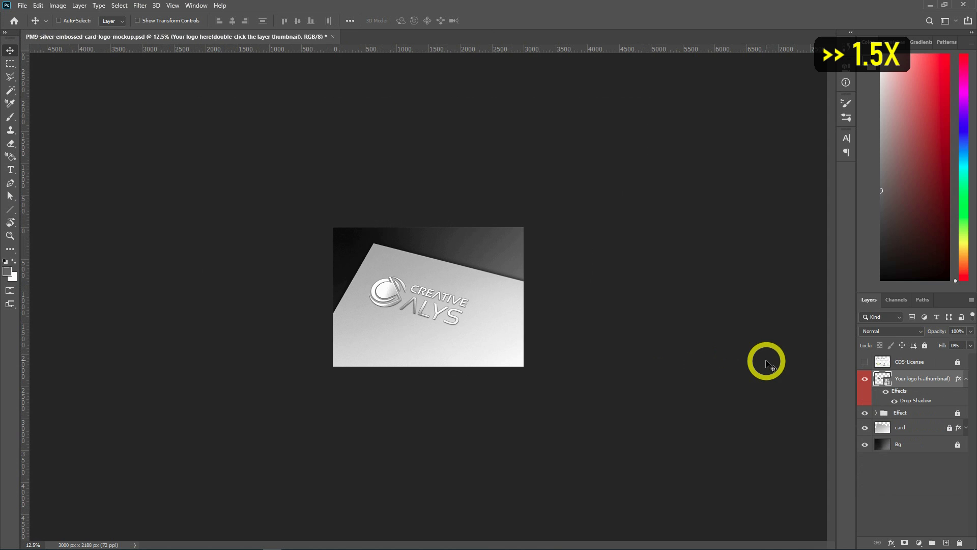
pyautogui.hotkey('ctrl', '+')
pyautogui.hotkey('ctrl', '+')
pyautogui.hotkey('ctrl', '+')
pyautogui.hotkey('ctrl', '+')
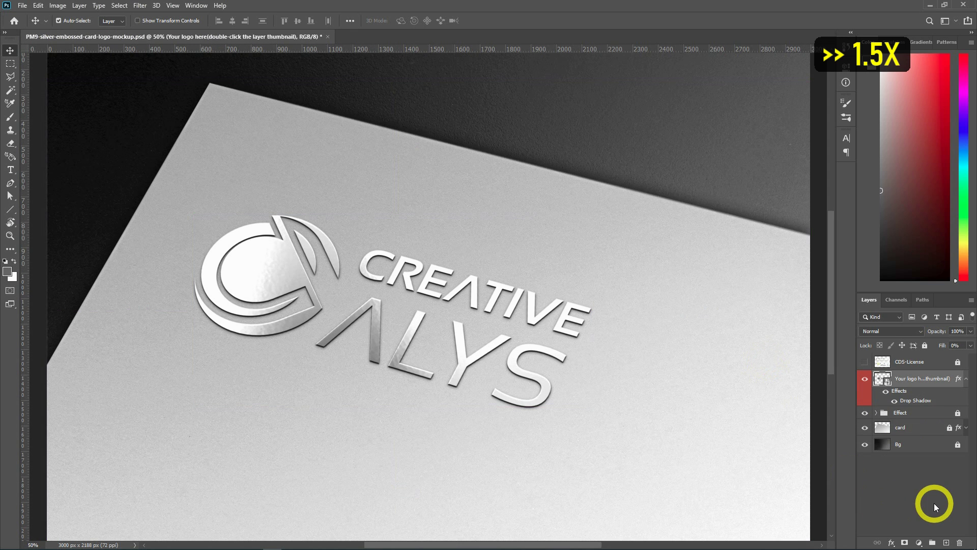
pyautogui.hotkey('ctrl', '-')
pyautogui.hotkey('ctrl', '-')
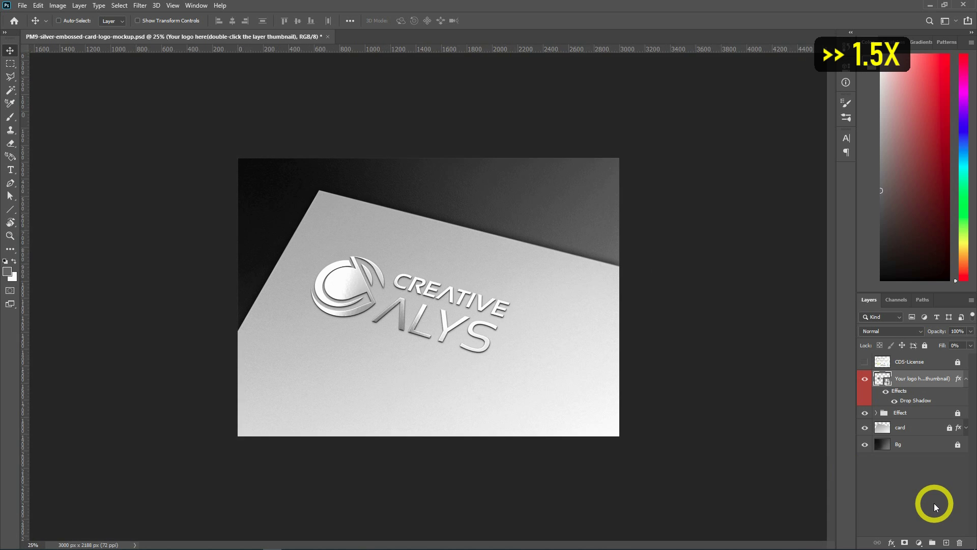
pyautogui.hotkey('ctrl', '+')
pyautogui.hotkey('ctrl', '+')
pyautogui.hotkey('ctrl', '-')
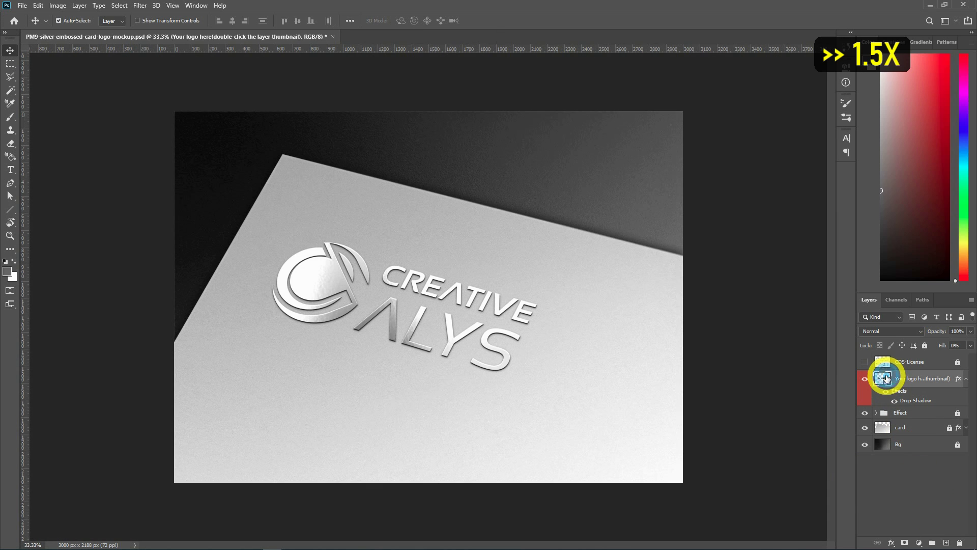
# - Reopen the mockup's logo Smart Object, and in Illustrator copy the round Creative Alys Designs badge with the four circles
pyautogui.doubleClick(883, 379)
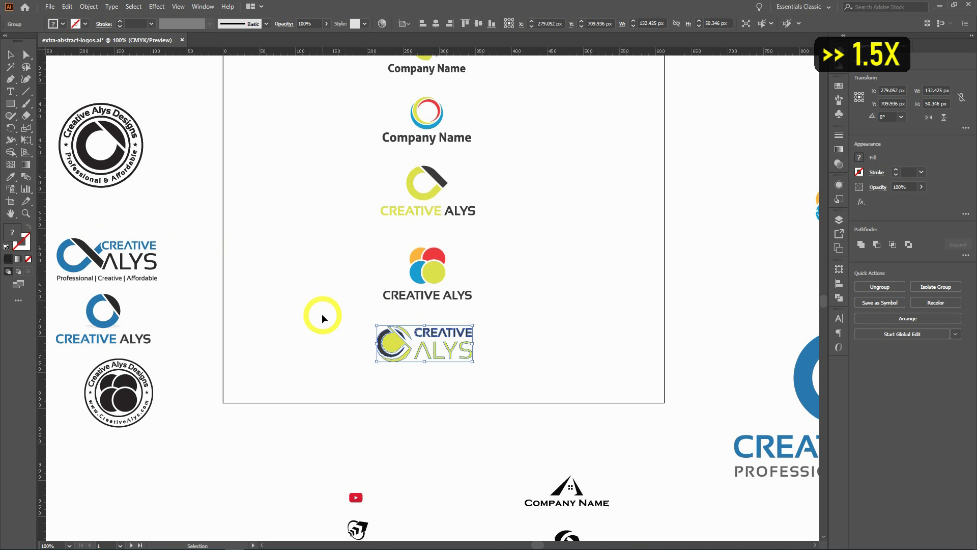
pyautogui.click(321, 316)
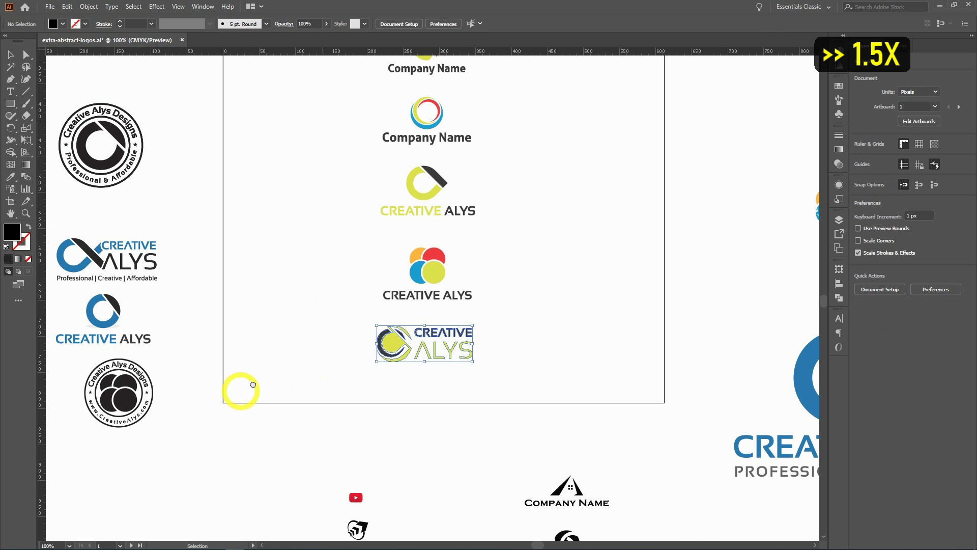
pyautogui.moveTo(240, 392); pyautogui.dragTo(364, 323)
pyautogui.moveTo(282, 387); pyautogui.dragTo(186, 295)
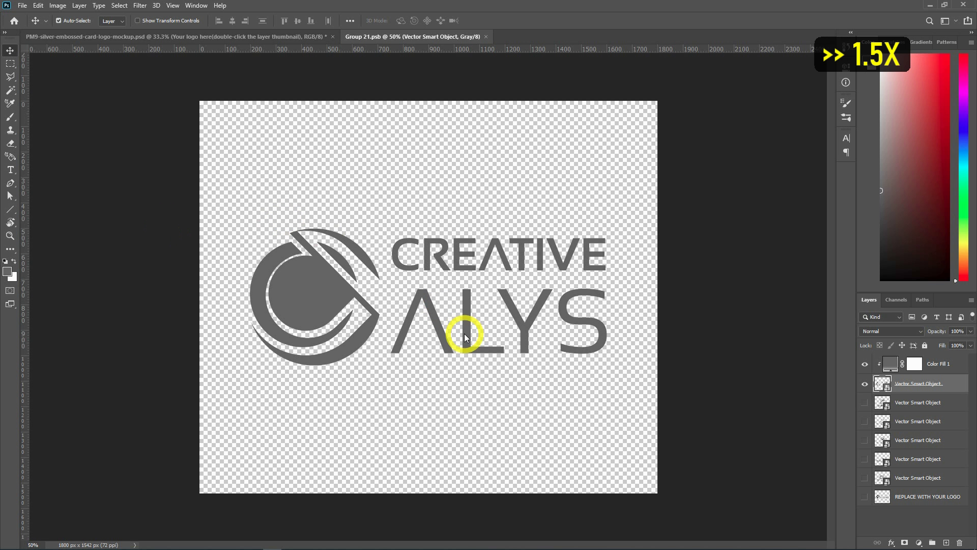
# - Paste the round four-circle badge into Group 21.psb in Photoshop as a Smart Object enlarged to about 965%
pyautogui.hotkey('ctrl', 'v')
pyautogui.click(430, 146)
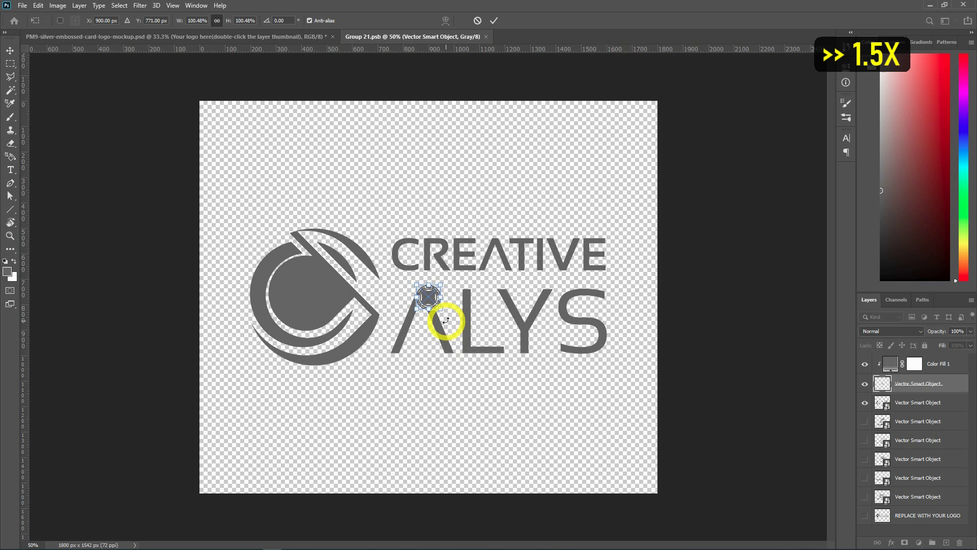
pyautogui.moveTo(446, 321); pyautogui.dragTo(545, 414)
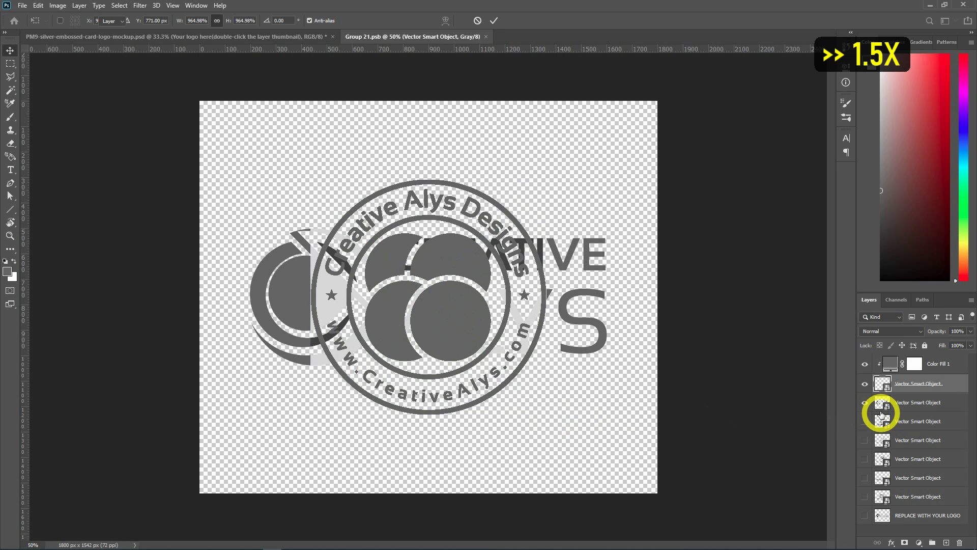
# - Hide the horizontal CREATIVE ALYS logo's layer, then save and close Group 21.psb
pyautogui.click(866, 403)
pyautogui.hotkey('ctrl', 's')
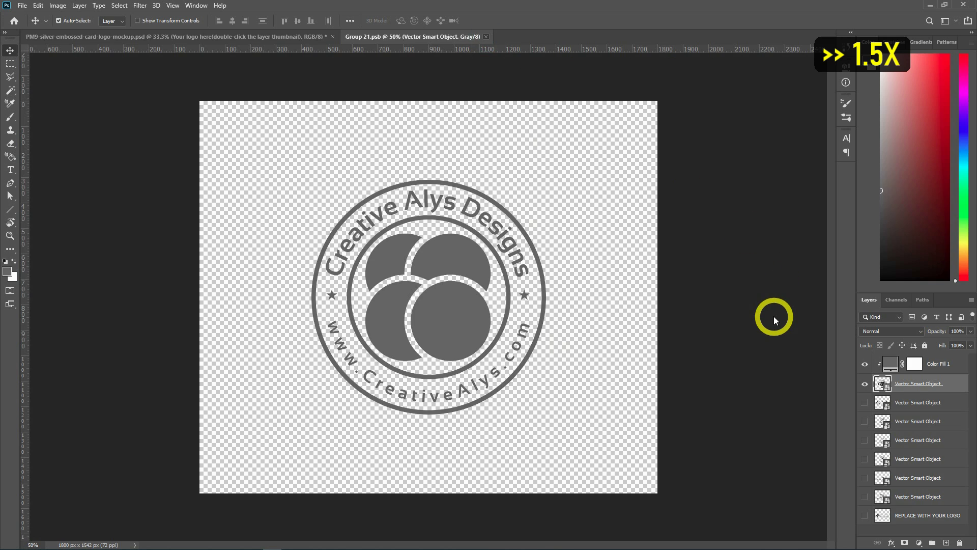
pyautogui.hotkey('ctrl', 'w')
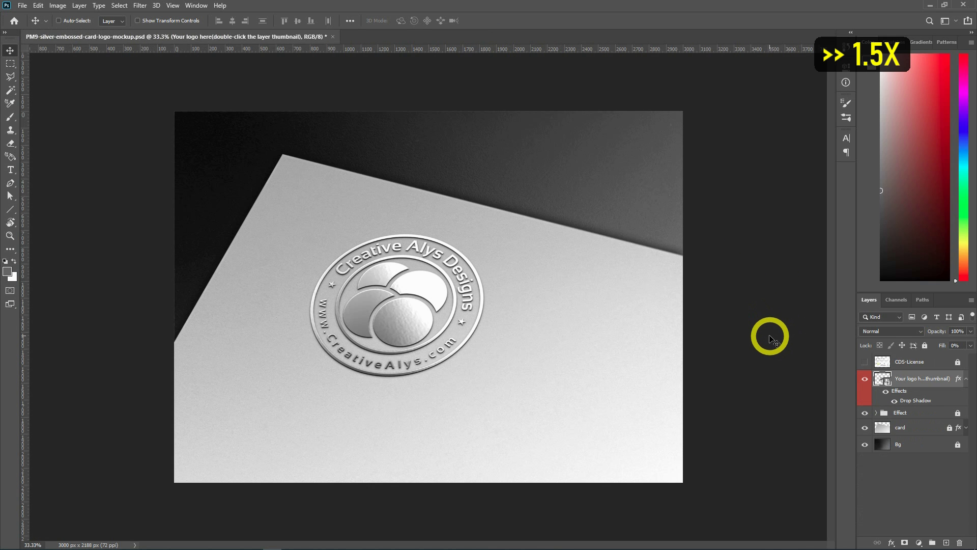
# - Examine the round badge's embossed rings, lettering and four metallic circles on the card from far and near
pyautogui.hotkey('ctrl', '-')
pyautogui.hotkey('ctrl', '-')
pyautogui.hotkey('ctrl', '-')
pyautogui.hotkey('ctrl', '+')
pyautogui.hotkey('ctrl', '+')
pyautogui.hotkey('ctrl', '+')
pyautogui.hotkey('ctrl', '+')
pyautogui.hotkey('ctrl', '+')
pyautogui.hotkey('ctrl', '+')
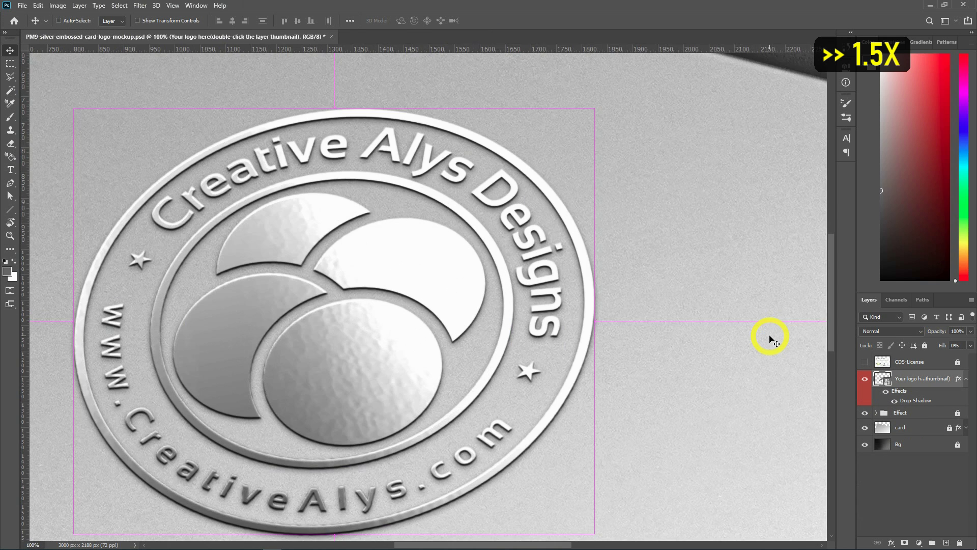
pyautogui.hotkey('ctrl', '-')
pyautogui.hotkey('ctrl', '-')
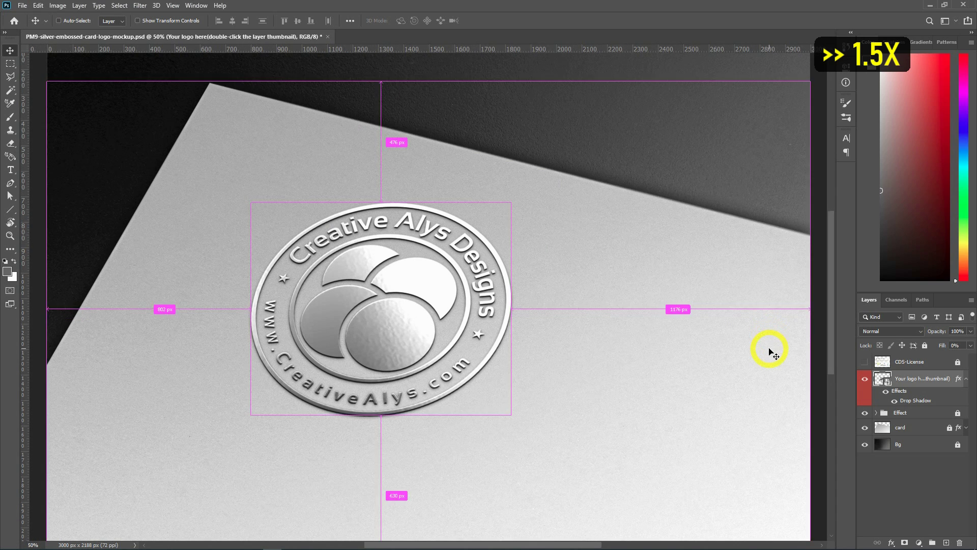
pyautogui.hotkey('ctrl', '-')
# - Reopen the logo Smart Object, copy the CREATIVE ALYS logo with the Professional | Creative | Affordable tagline in Illustrator, and return to Photoshop
pyautogui.doubleClick(884, 379)
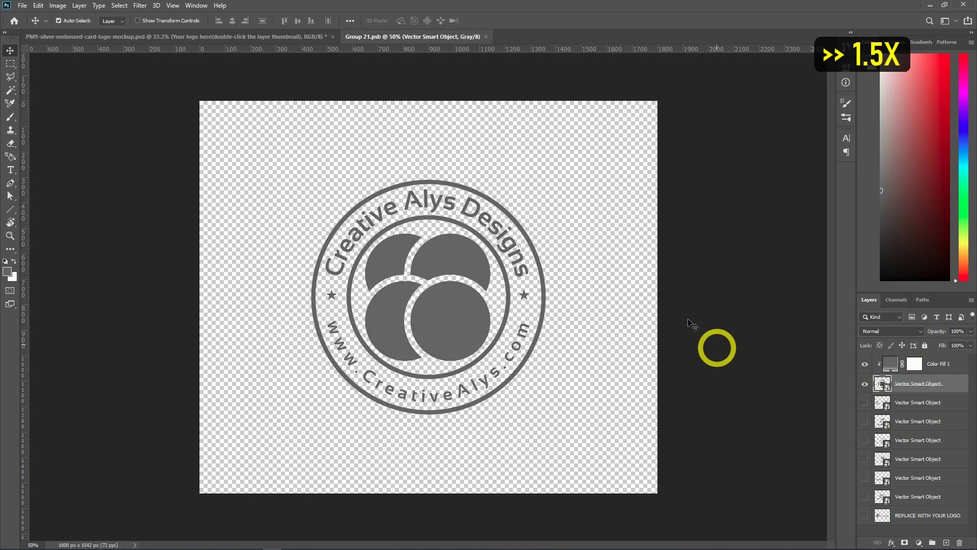
pyautogui.hotkey('alt', 'Tab')
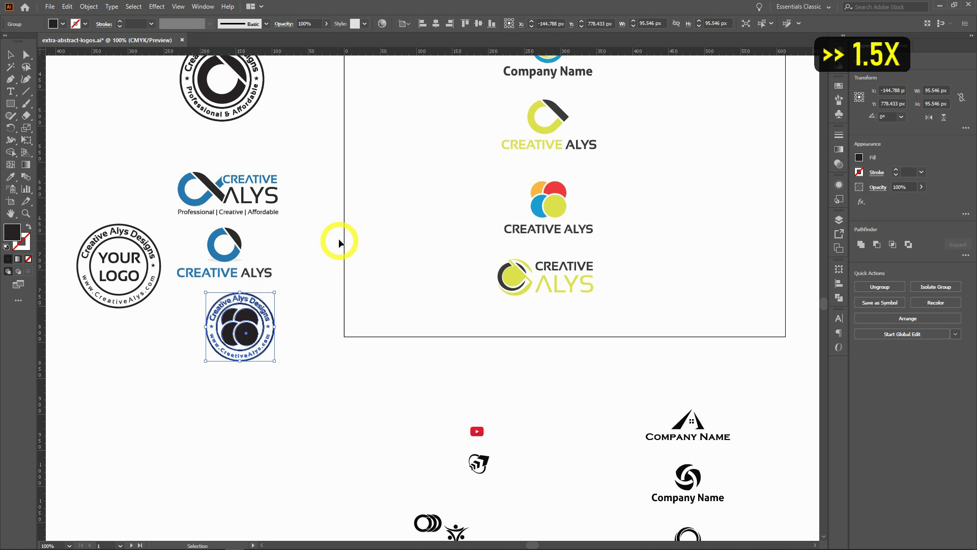
pyautogui.moveTo(314, 223); pyautogui.dragTo(168, 160)
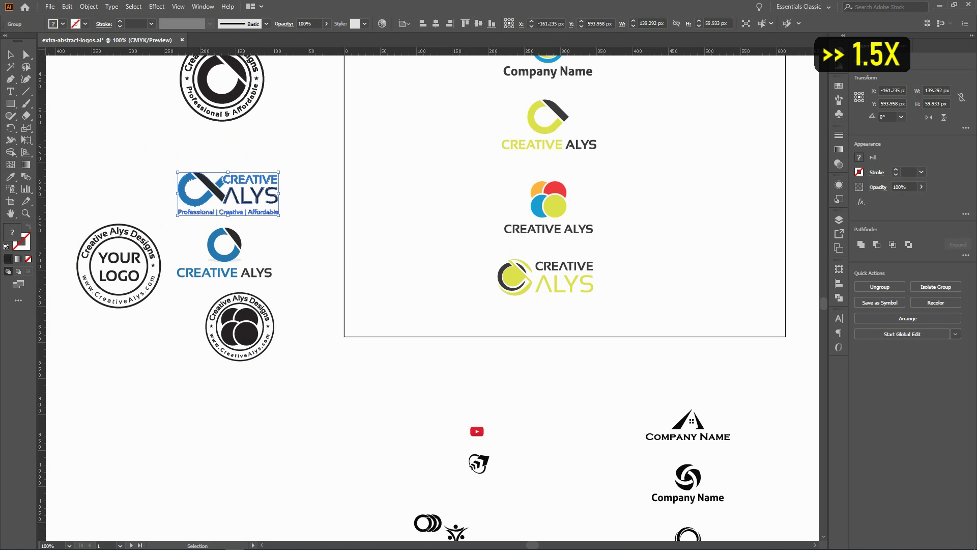
pyautogui.hotkey('alt', 'Tab')
# - Paste the tagline logo into Group 21.psb as a Smart Object enlarged to about 925%
pyautogui.hotkey('ctrl', 'v')
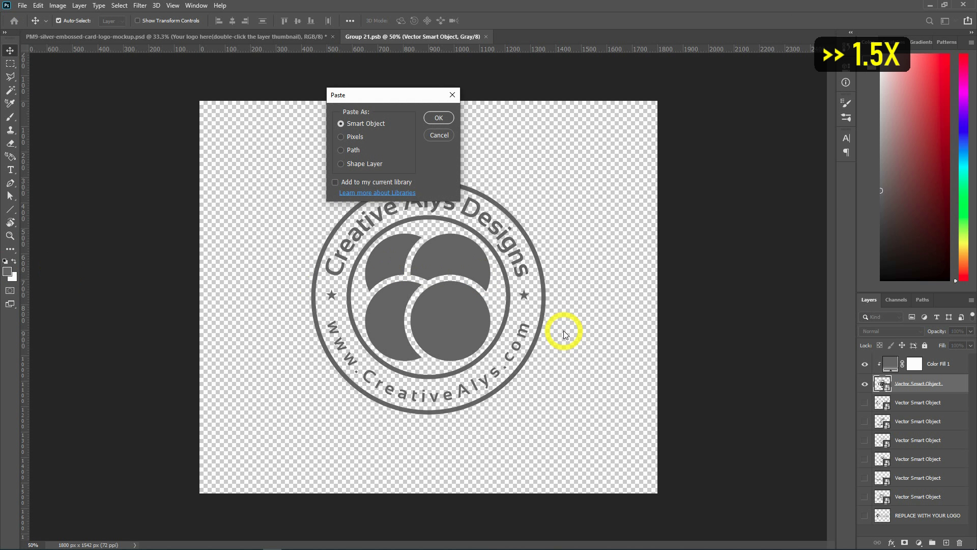
pyautogui.click(439, 118)
pyautogui.moveTo(447, 304); pyautogui.dragTo(585, 399)
pyautogui.press('Return')
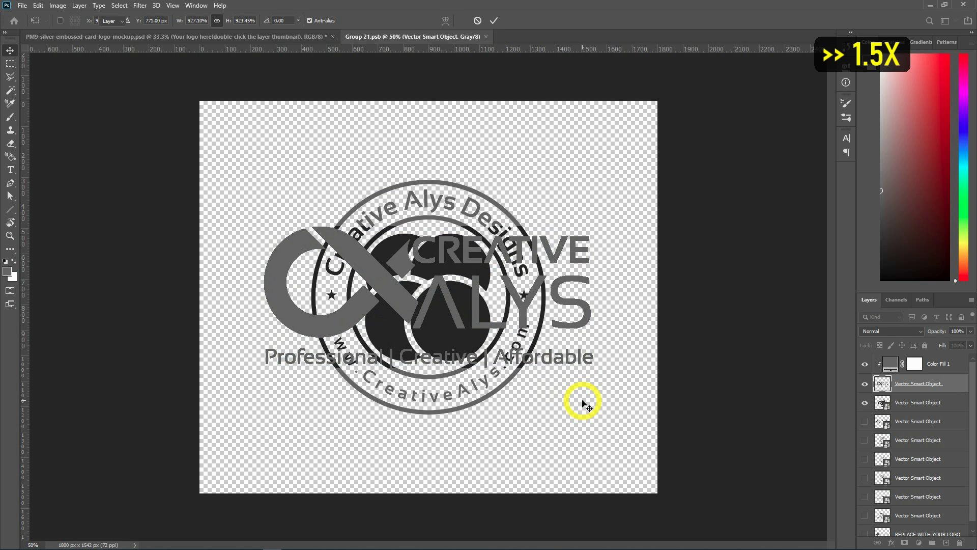
# - Hide the round badge's layer, then save and close Group 21.psb
pyautogui.click(865, 411)
pyautogui.hotkey('ctrl', 's')
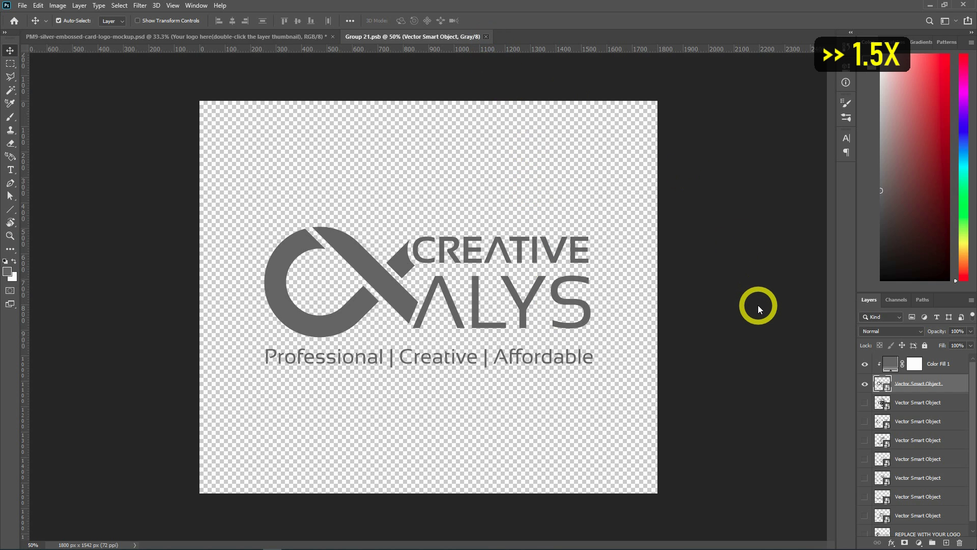
pyautogui.hotkey('ctrl', 'w')
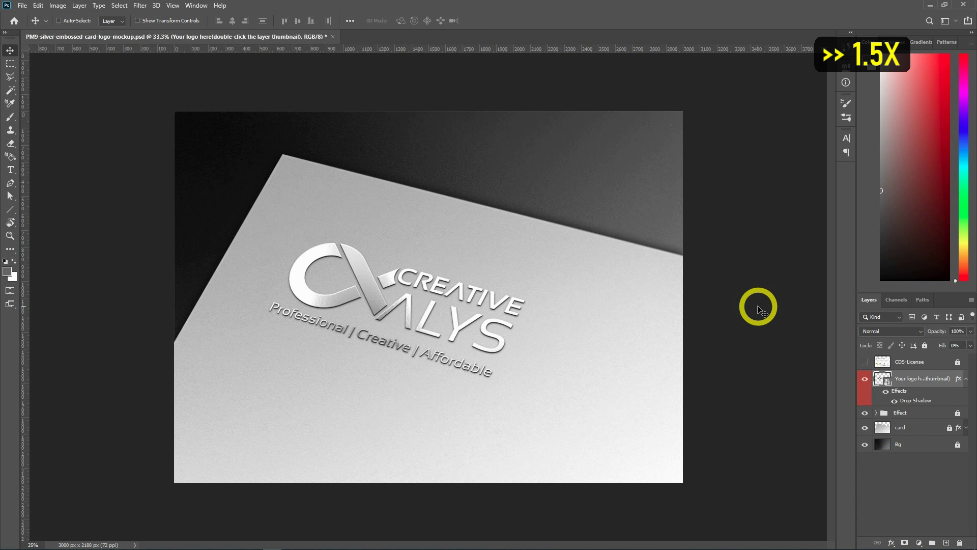
# - Examine the embossed CREATIVE ALYS logo and its thin Professional | Creative | Affordable tagline on the card at several magnifications
pyautogui.hotkey('ctrl', '-')
pyautogui.hotkey('ctrl', '-')
pyautogui.hotkey('ctrl', '-')
pyautogui.hotkey('ctrl', '+')
pyautogui.hotkey('ctrl', '+')
pyautogui.hotkey('ctrl', '+')
pyautogui.hotkey('ctrl', '+')
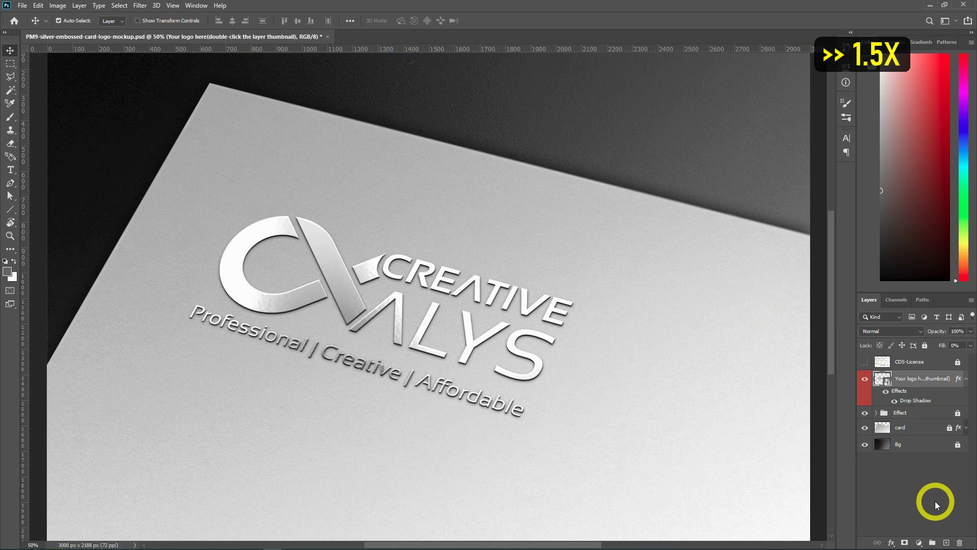
pyautogui.hotkey('ctrl', '+')
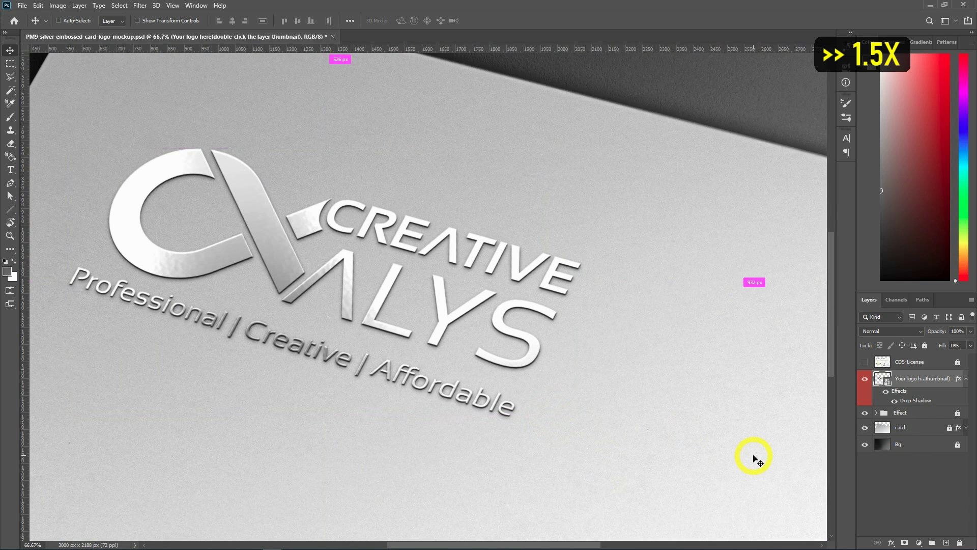
pyautogui.hotkey('ctrl', '-')
pyautogui.hotkey('ctrl', '-')
pyautogui.hotkey('ctrl', '-')
pyautogui.hotkey('ctrl', '-')
pyautogui.hotkey('ctrl', '+')
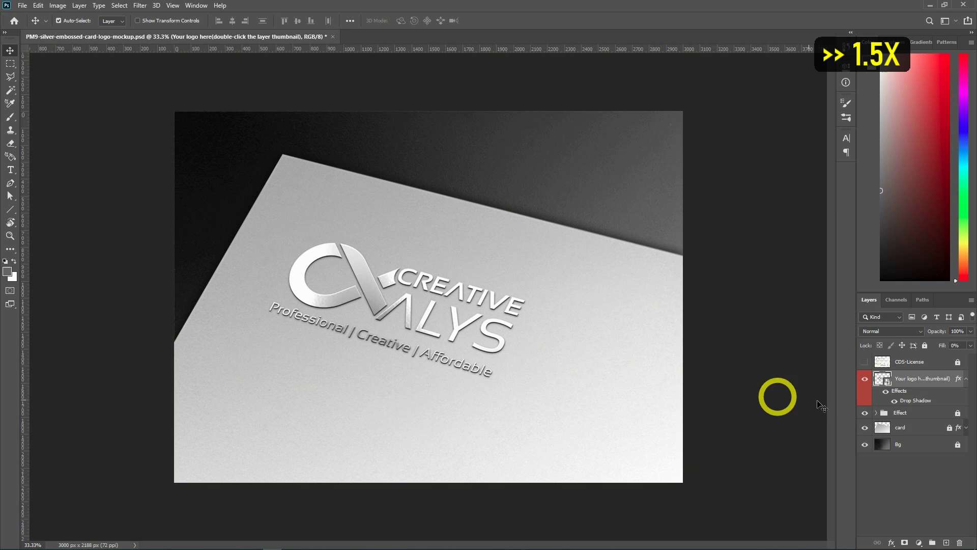
# - Reopen the logo Smart Object, and in Illustrator copy the large blue and grey CREATIVE ALYS logo with the PROFESSIONAL & CREATIVE tagline
pyautogui.doubleClick(886, 381)
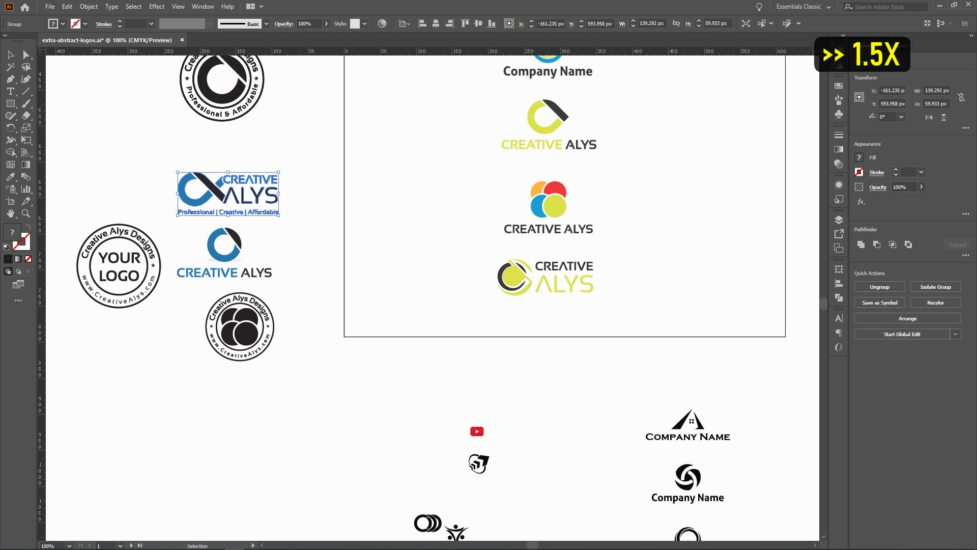
pyautogui.moveTo(698, 399); pyautogui.dragTo(241, 329)
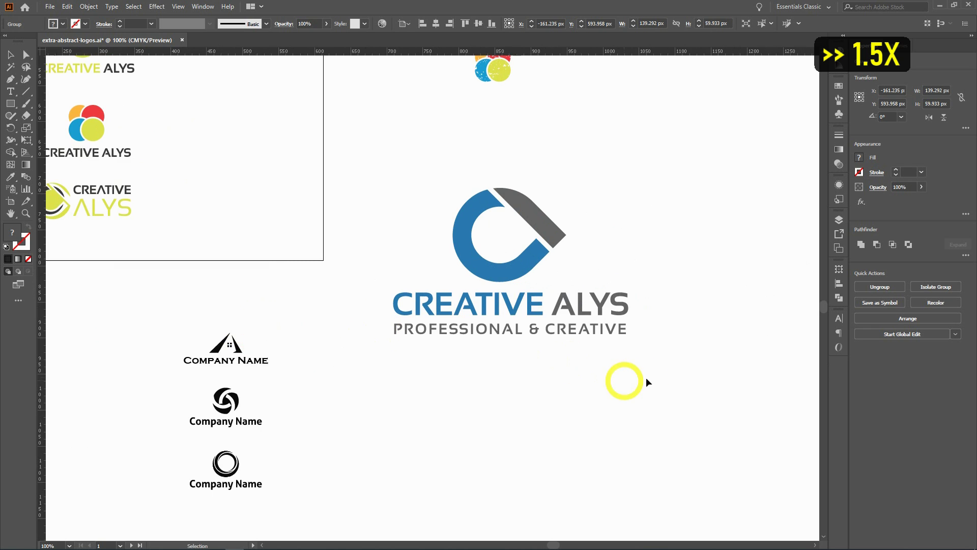
pyautogui.moveTo(601, 374); pyautogui.dragTo(353, 185)
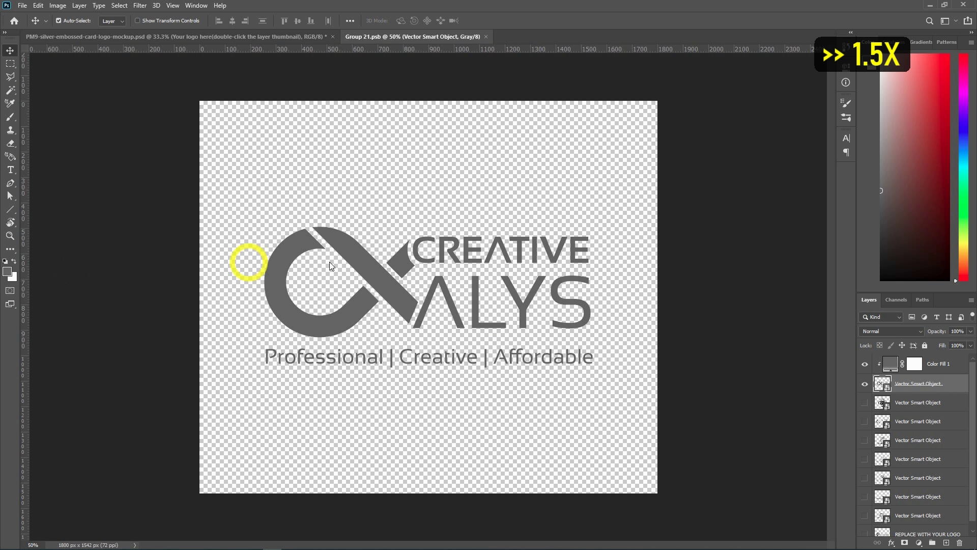
# - Paste the PROFESSIONAL & CREATIVE logo into Group 21.psb in Photoshop as a Smart Object and enlarge it around the canvas centre
pyautogui.hotkey('ctrl', 'v')
pyautogui.click(438, 125)
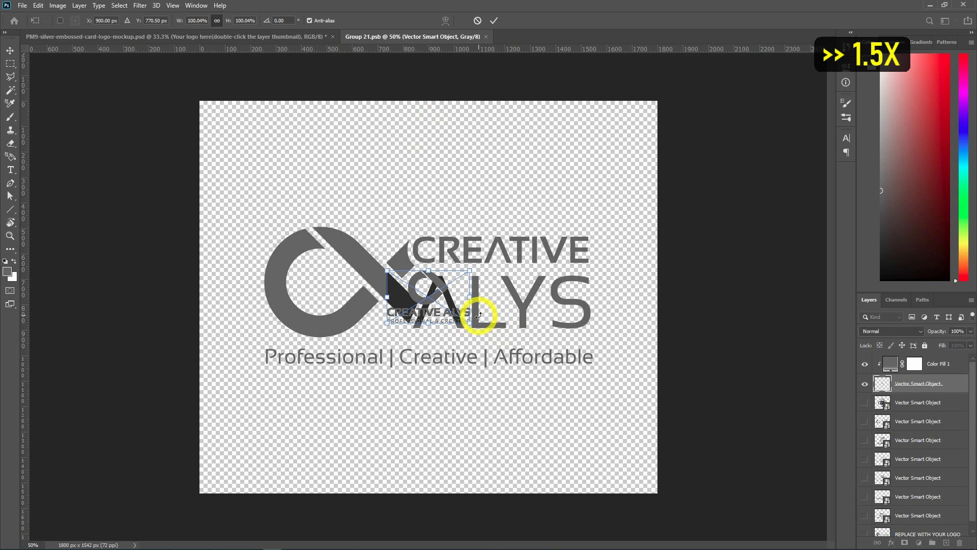
pyautogui.moveTo(478, 328); pyautogui.dragTo(562, 407)
pyautogui.press('Return')
# - Hide the Professional | Creative | Affordable logo's layer, then save and close Group 21.psb
pyautogui.click(865, 403)
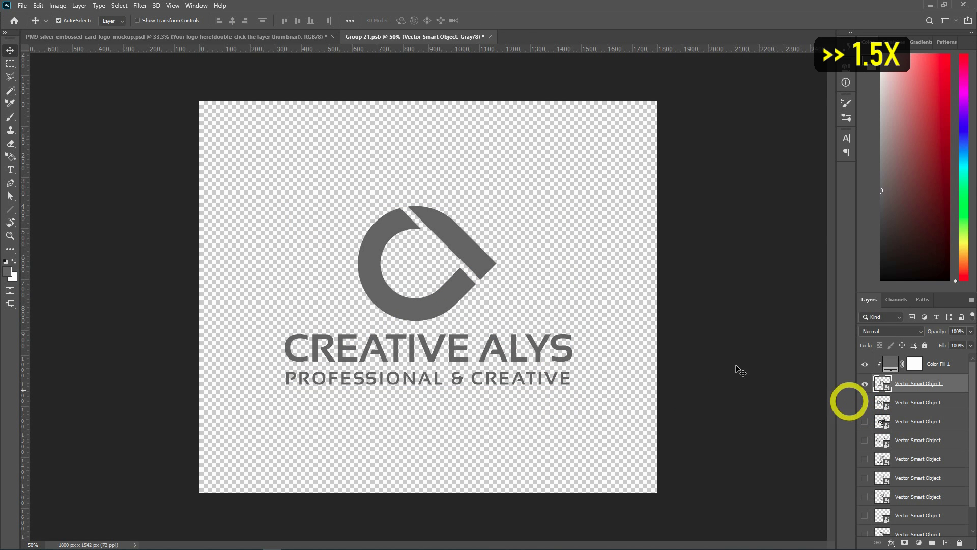
pyautogui.hotkey('ctrl', 's')
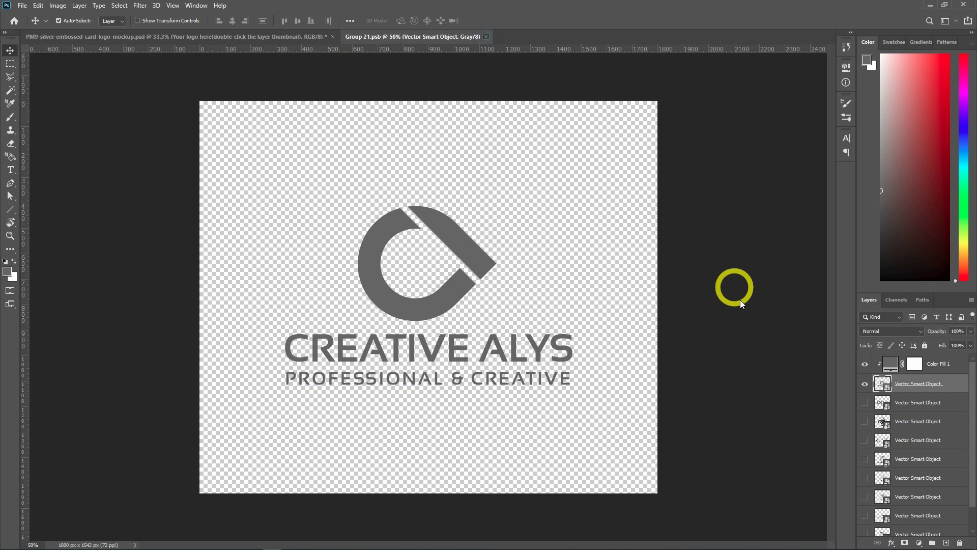
pyautogui.hotkey('ctrl', 'w')
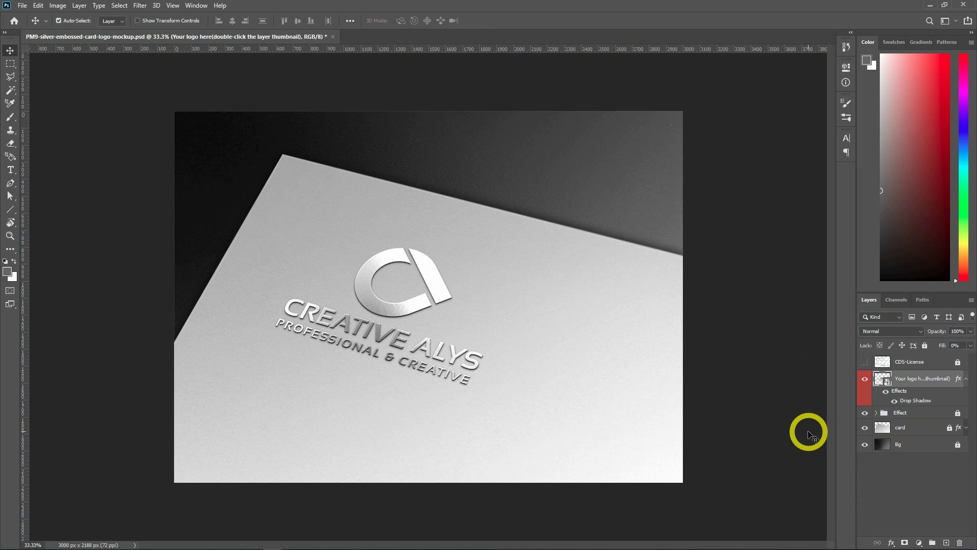
# - Examine the embossed CREATIVE ALYS logo with the PROFESSIONAL & CREATIVE tagline on the card, both as a whole and in detail
pyautogui.hotkey('ctrl', '-')
pyautogui.hotkey('ctrl', '-')
pyautogui.hotkey('ctrl', '-')
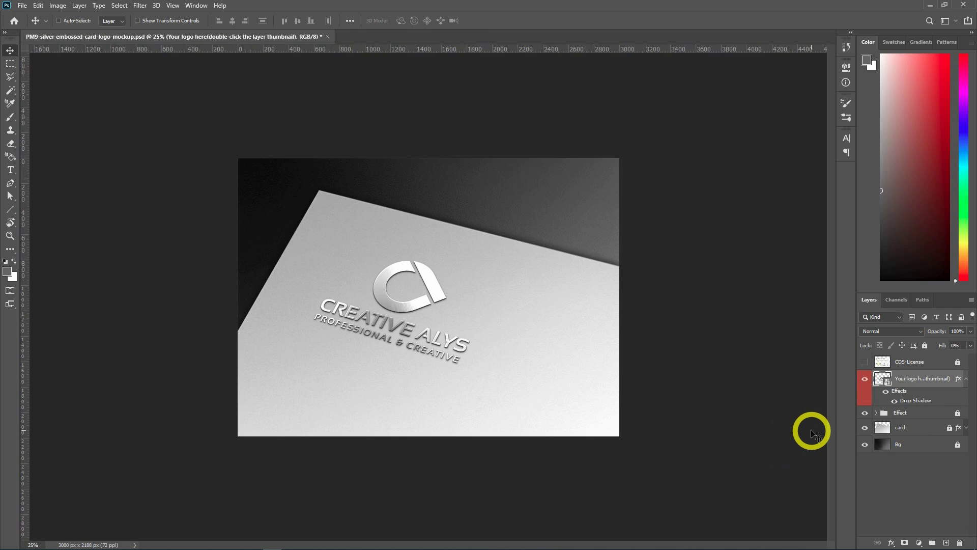
pyautogui.hotkey('ctrl', '+')
pyautogui.hotkey('ctrl', '+')
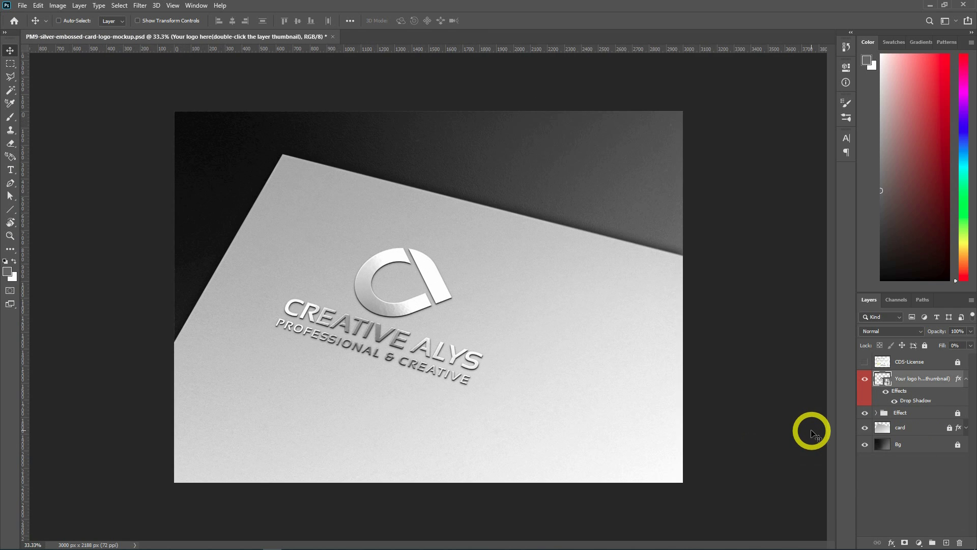
pyautogui.hotkey('ctrl', '+')
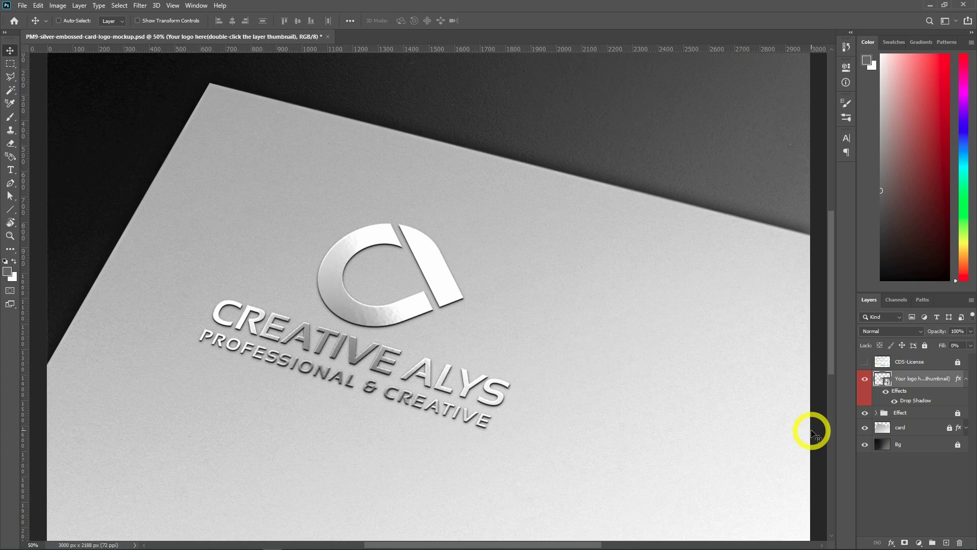
pyautogui.hotkey('ctrl', '+')
pyautogui.hotkey('ctrl', '+')
pyautogui.hotkey('ctrl', '-')
pyautogui.hotkey('ctrl', '-')
pyautogui.hotkey('ctrl', '-')
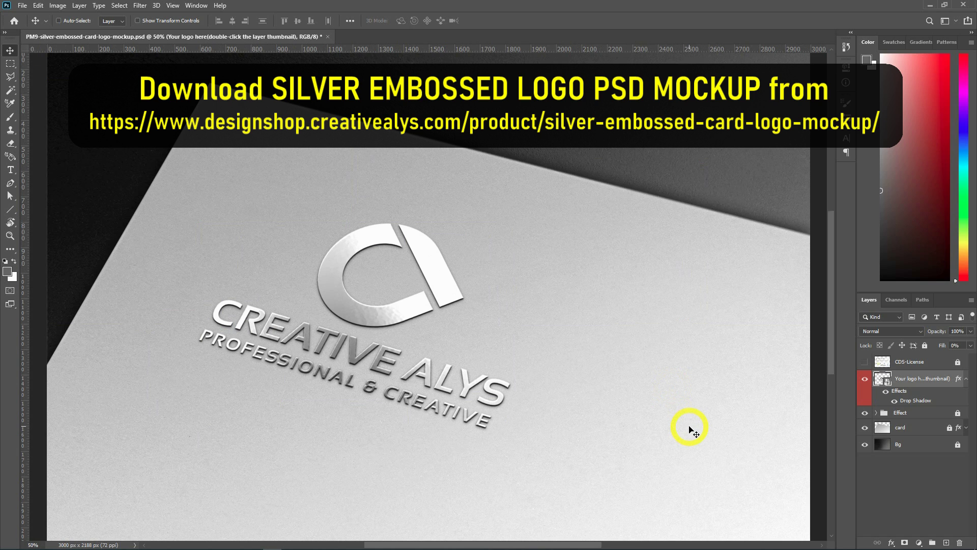
pyautogui.hotkey('ctrl', '-')
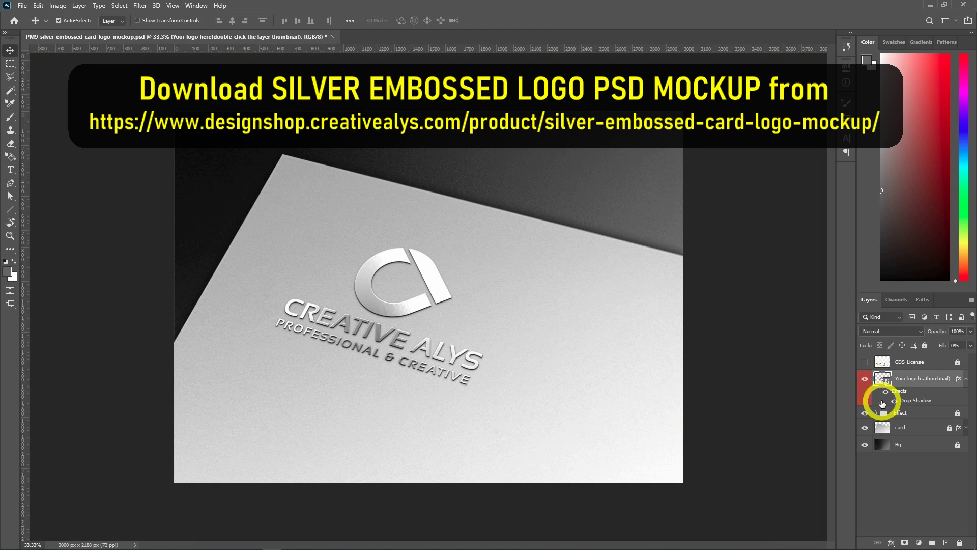
# - Reopen the logo Smart Object, show the REPLACE WITH YOUR LOGO layer and hide the PROFESSIONAL & CREATIVE logo's layer
pyautogui.doubleClick(882, 380)
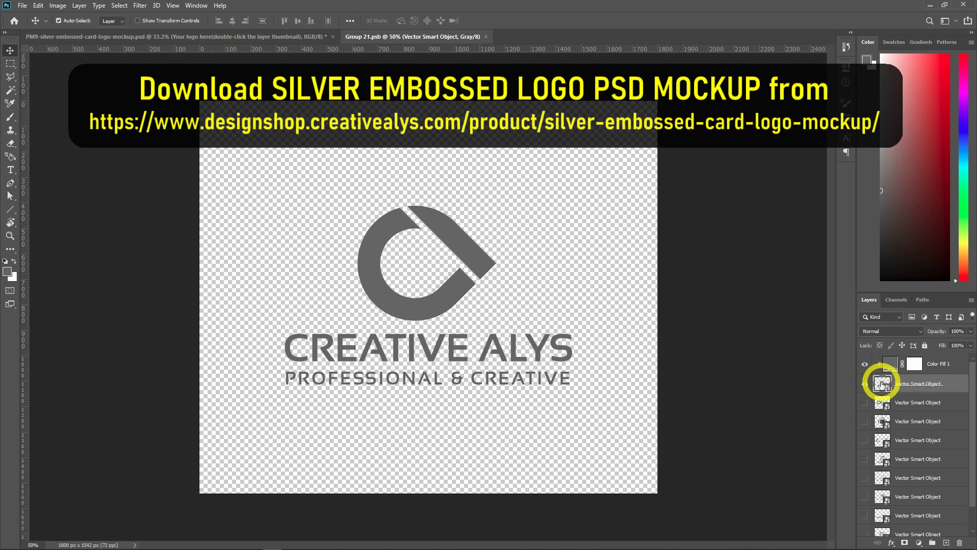
pyautogui.scroll(-1, 900, 463)
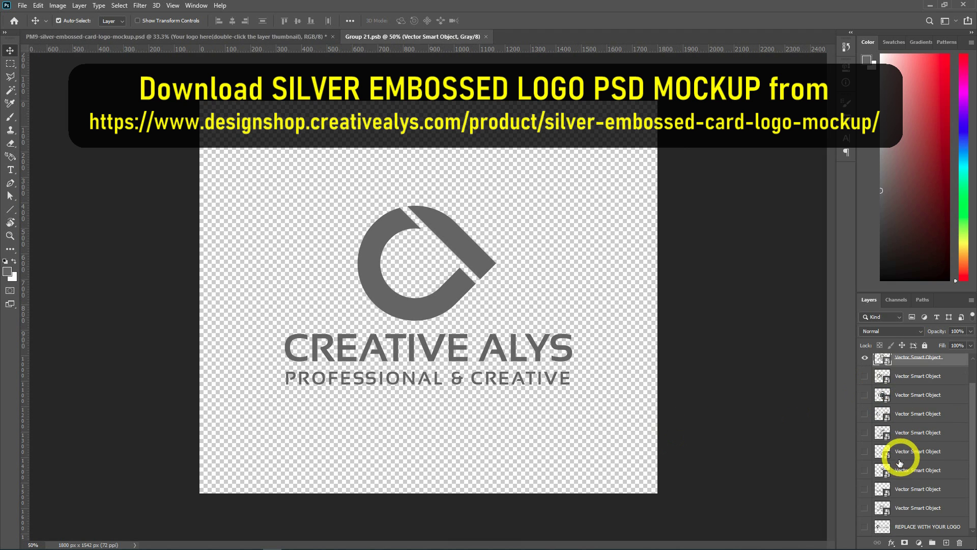
pyautogui.click(865, 526)
pyautogui.scroll(1, 879, 469)
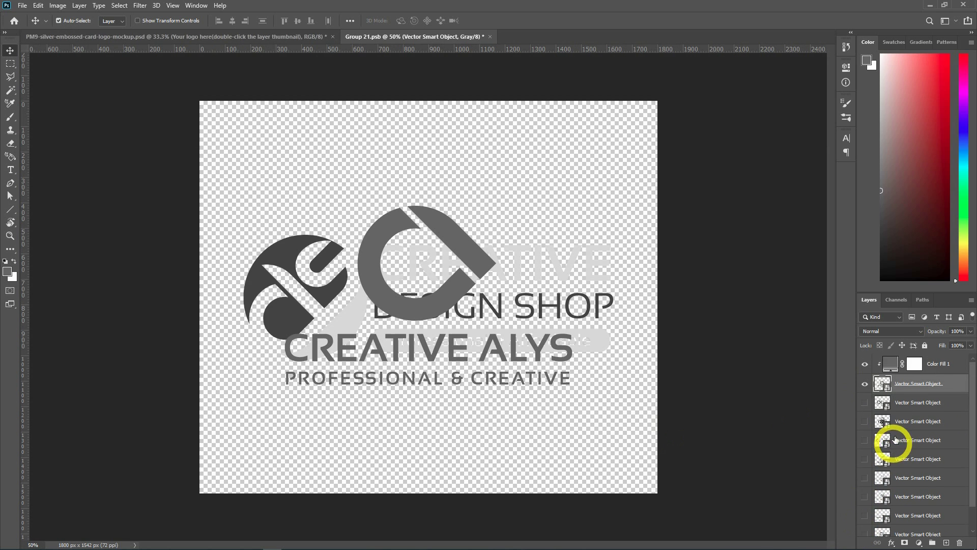
pyautogui.click(865, 384)
# - Add a Color Overlay in colour 656565 with the Normal blend mode to the REPLACE WITH YOUR LOGO layer
pyautogui.scroll(-1, 911, 461)
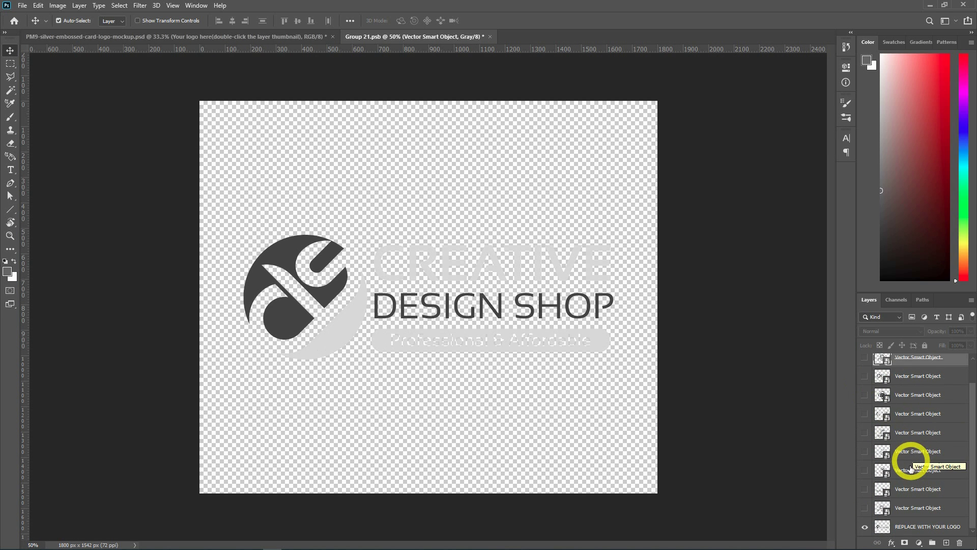
pyautogui.rightClick(926, 530)
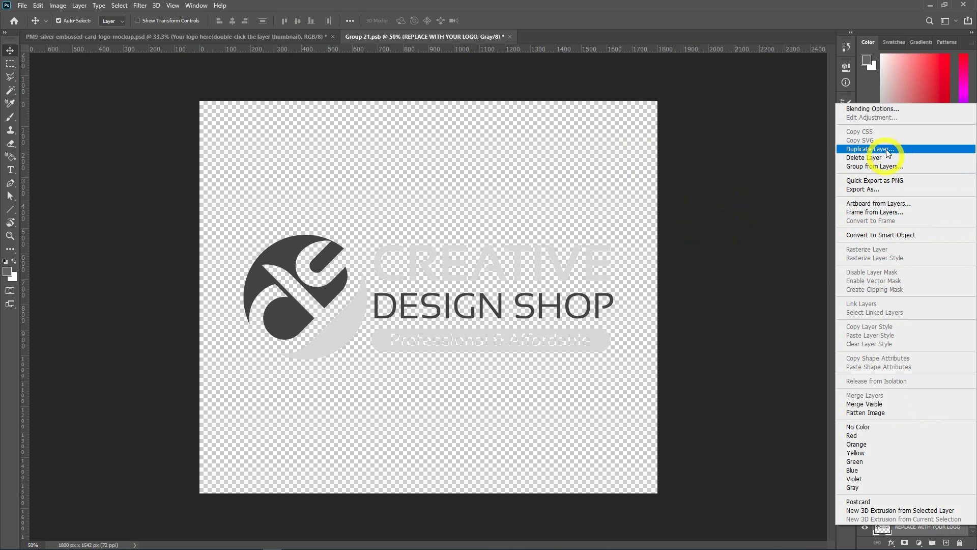
pyautogui.click(889, 109)
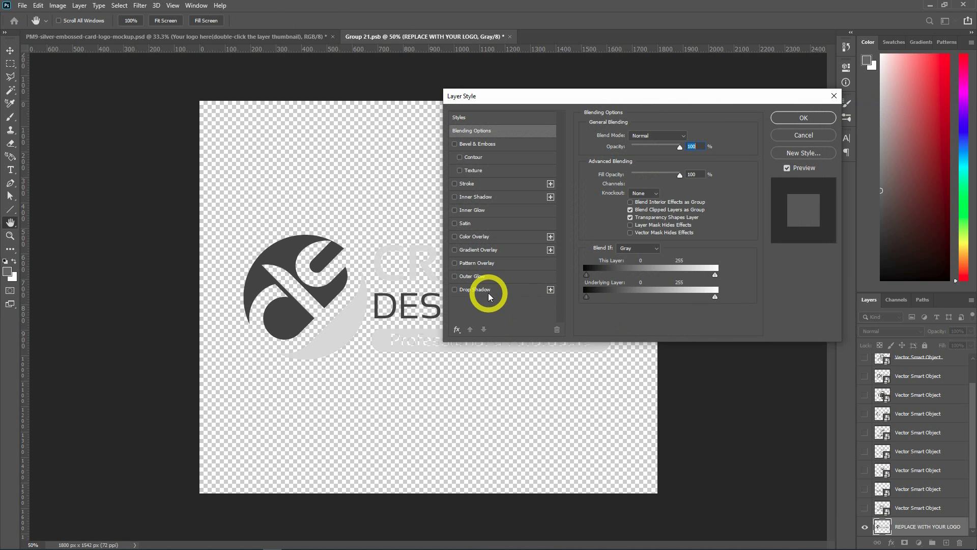
pyautogui.click(473, 237)
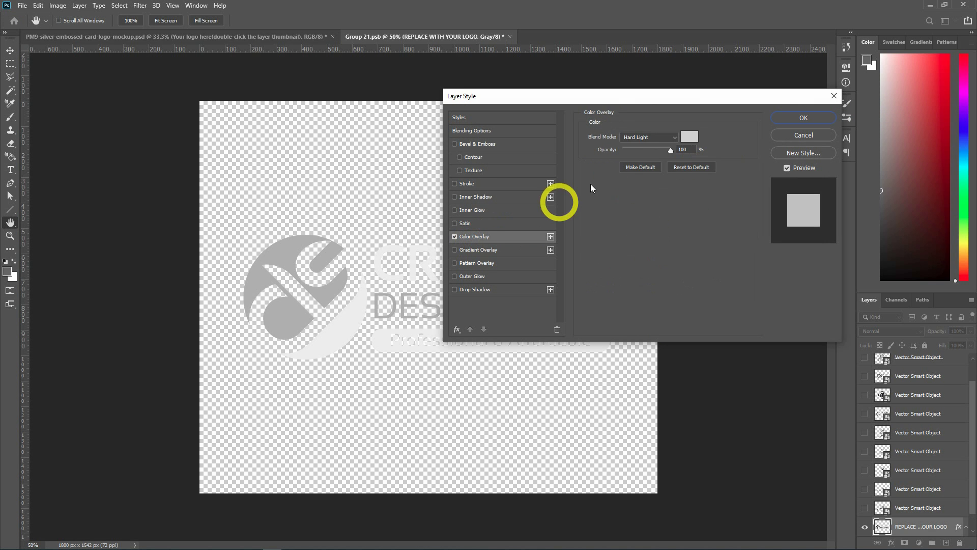
pyautogui.click(689, 137)
pyautogui.doubleClick(786, 289)
pyautogui.write('666666')
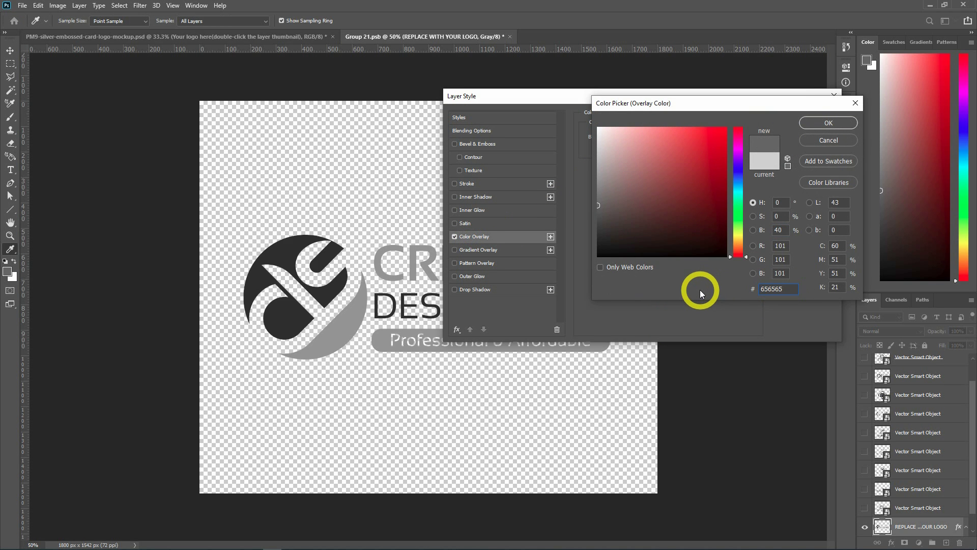
pyautogui.click(821, 125)
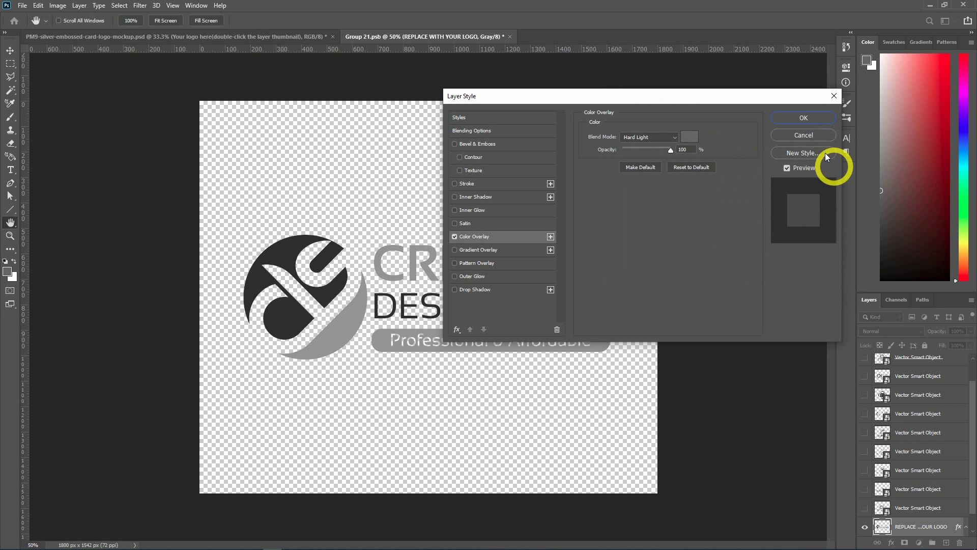
pyautogui.click(649, 137)
pyautogui.click(649, 145)
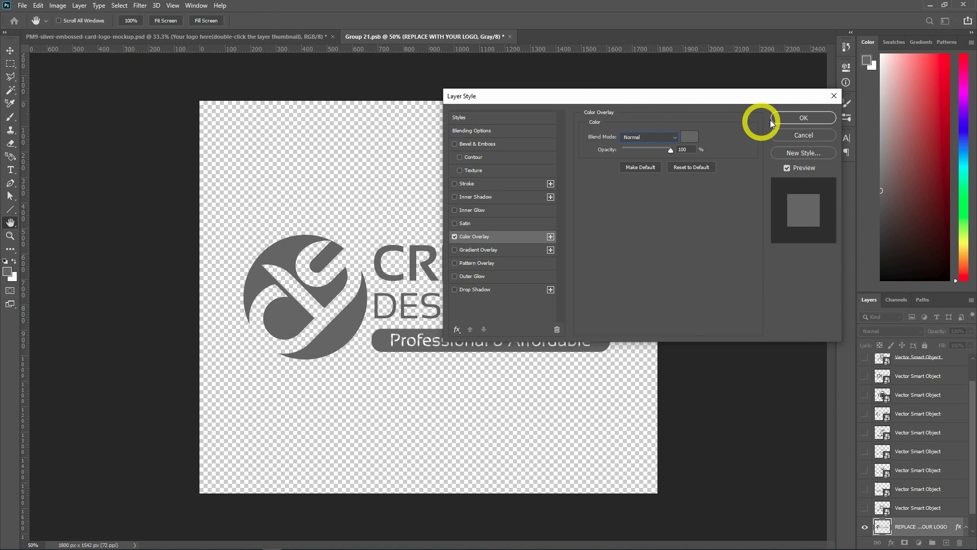
pyautogui.press('Return')
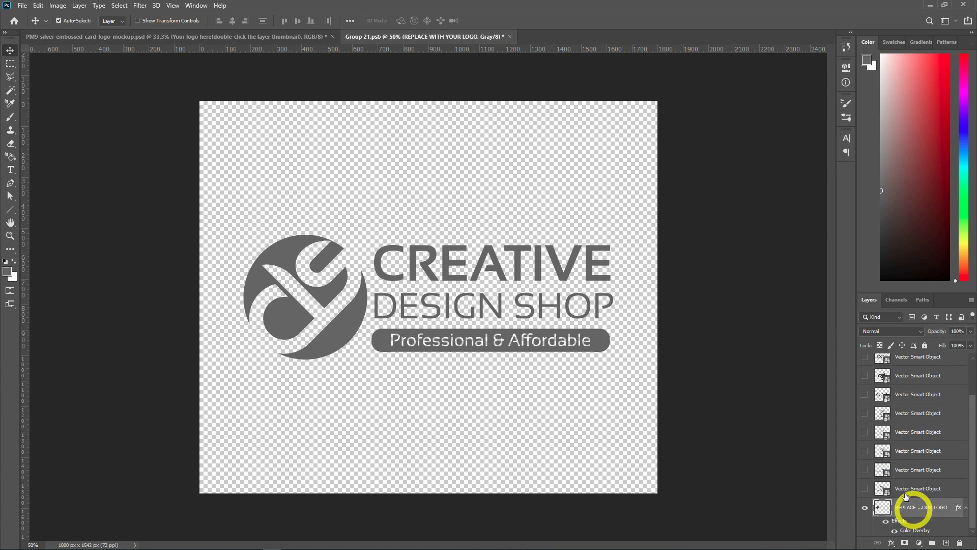
# - Save and close Group 21.psb to update the card mockup with the CREATIVE DESIGN SHOP logo
pyautogui.scroll(1, 909, 489)
pyautogui.hotkey('ctrl', 's')
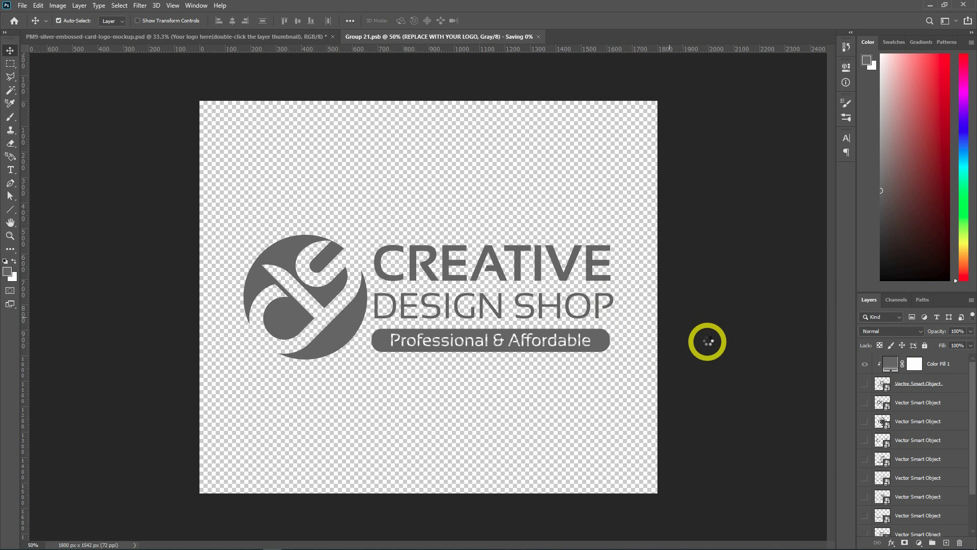
pyautogui.click(506, 36)
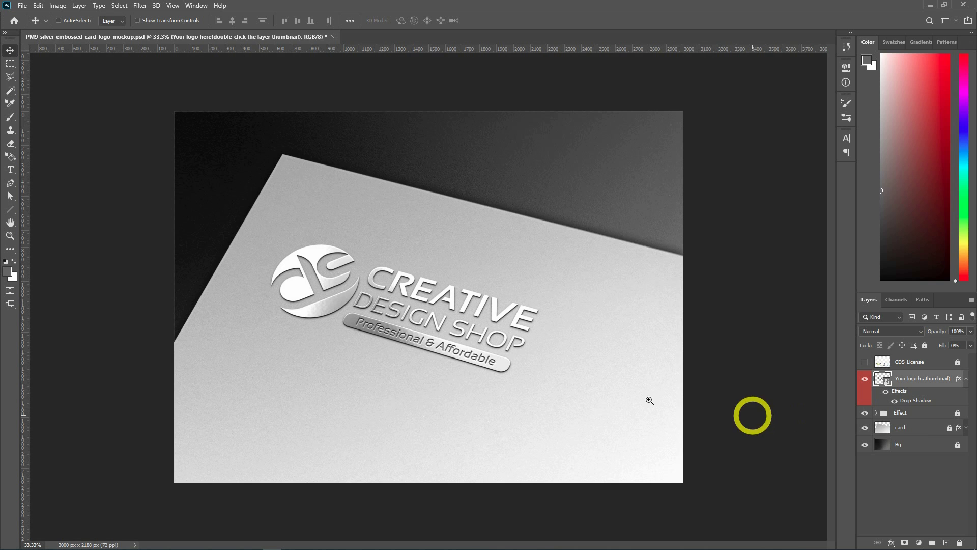
# - Examine the embossed CREATIVE DESIGN SHOP logo on the card up close and as a whole, with the interface panels hidden
pyautogui.keyDown('ctrl'); pyautogui.click(494, 329); pyautogui.keyUp('ctrl')
pyautogui.keyDown('ctrl'); pyautogui.click(484, 328); pyautogui.keyUp('ctrl')
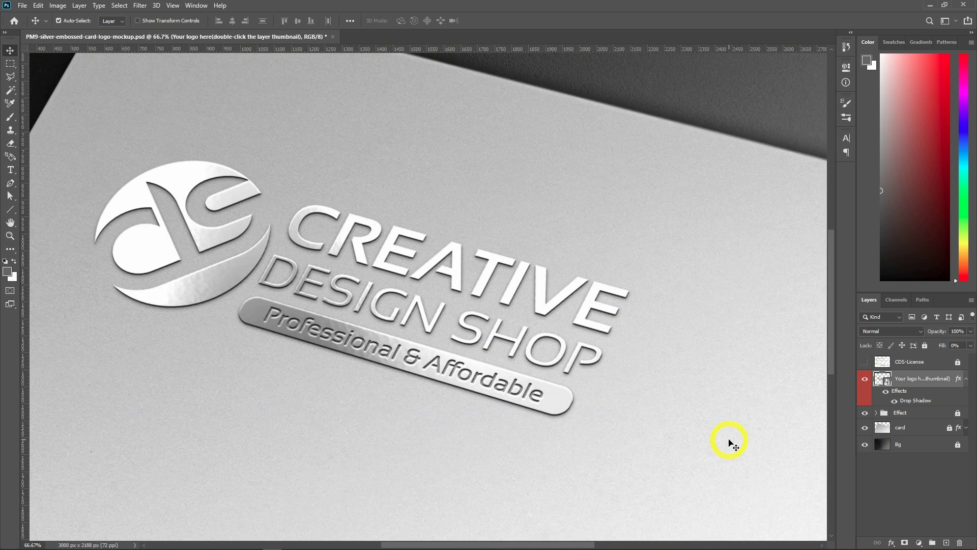
pyautogui.hotkey('ctrl', '-')
pyautogui.hotkey('ctrl', '-')
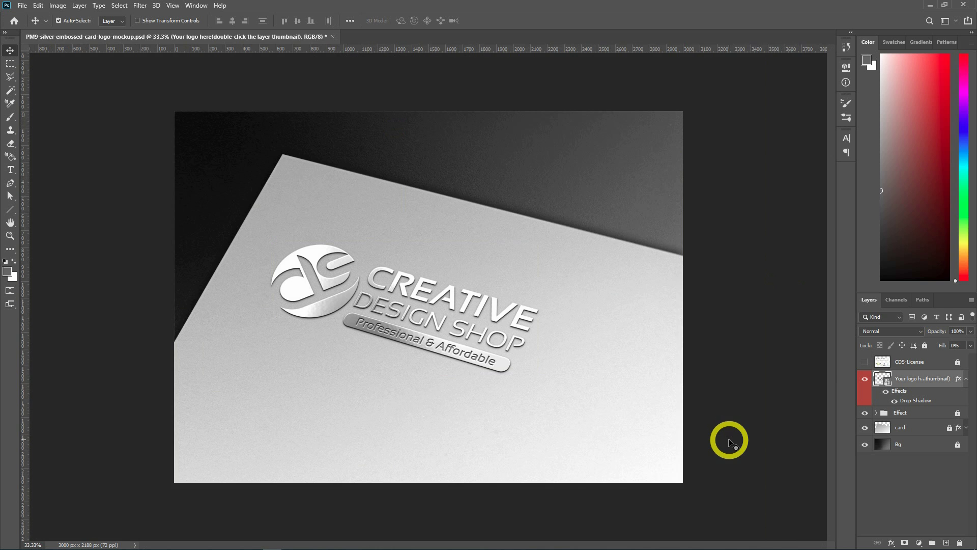
pyautogui.hotkey('ctrl', '+')
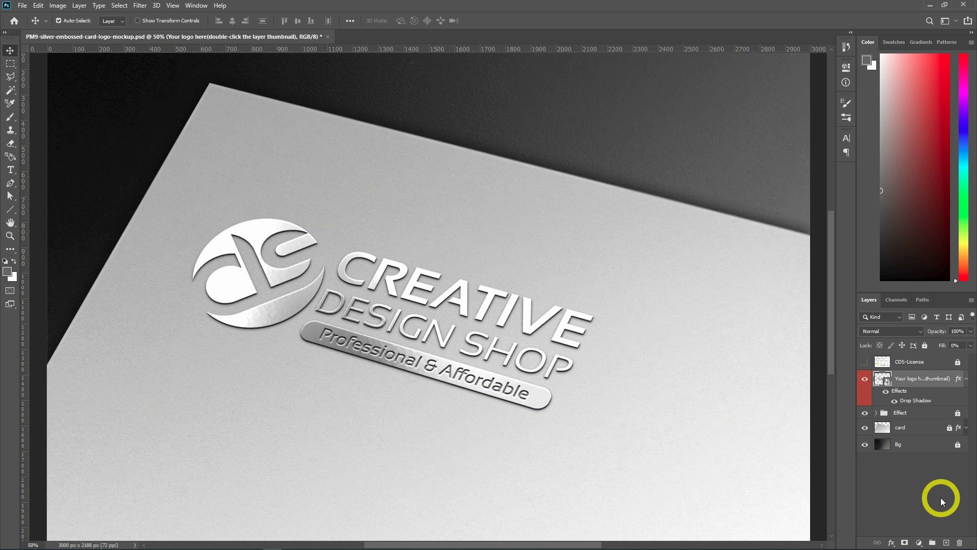
pyautogui.press('Tab')
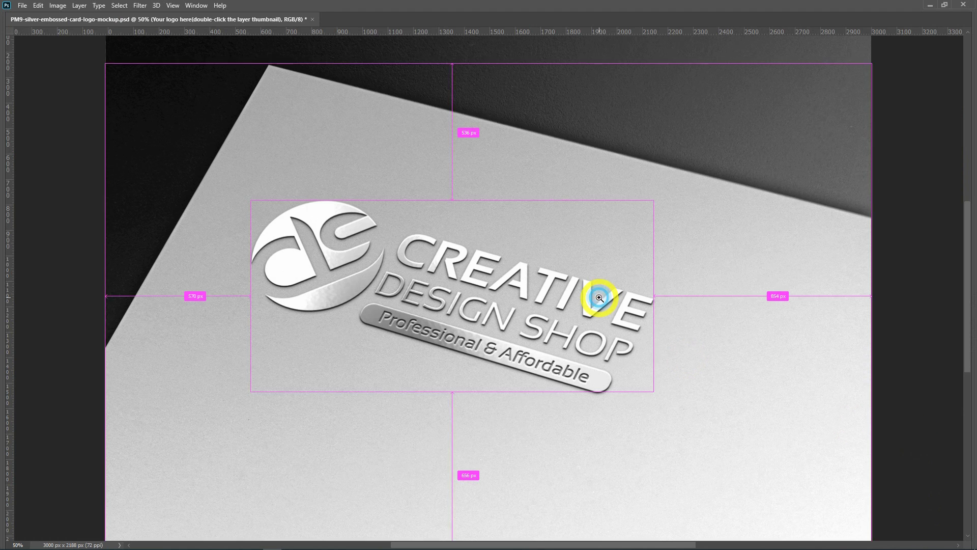
pyautogui.hotkey('ctrl', '+')
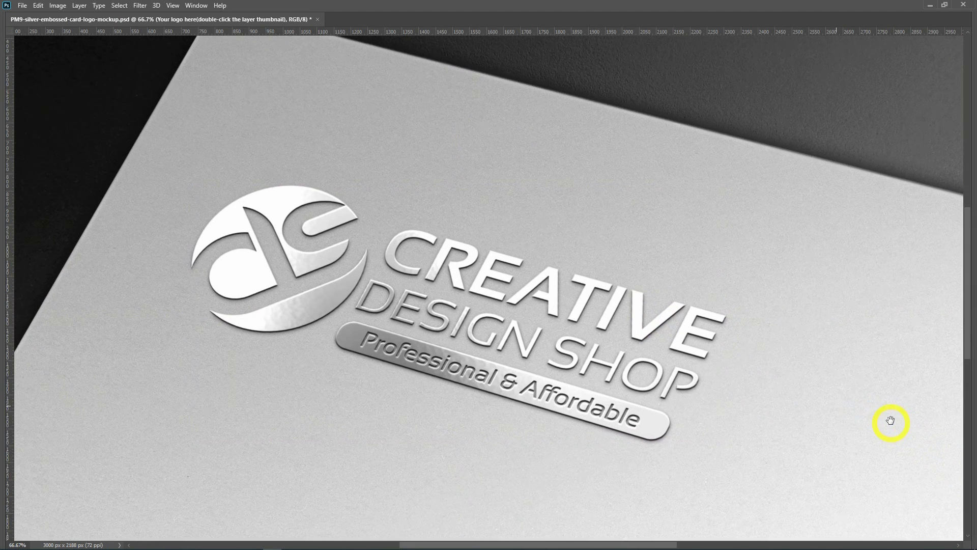